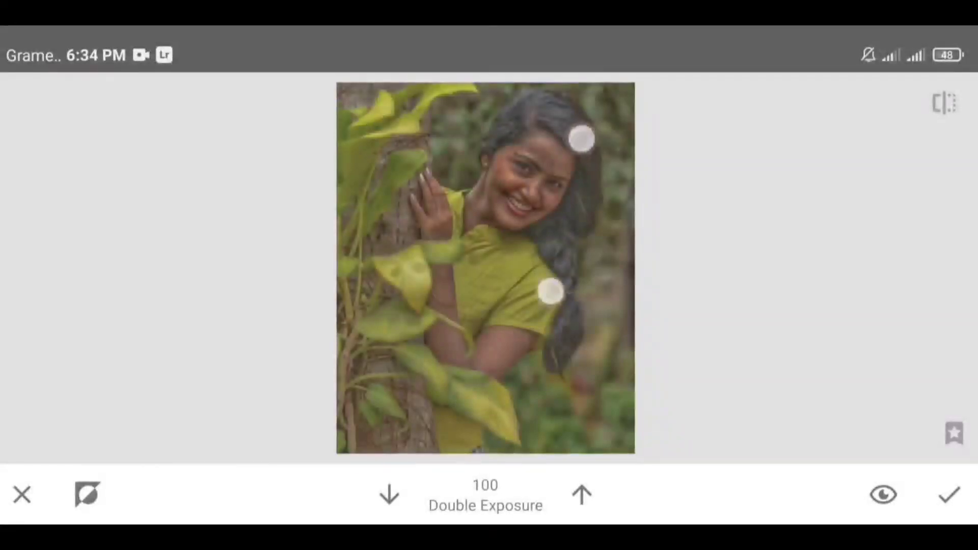
- Brush the brighter second exposure over the face, neck, hair and shirt
scroll(565, 214, up, 5)
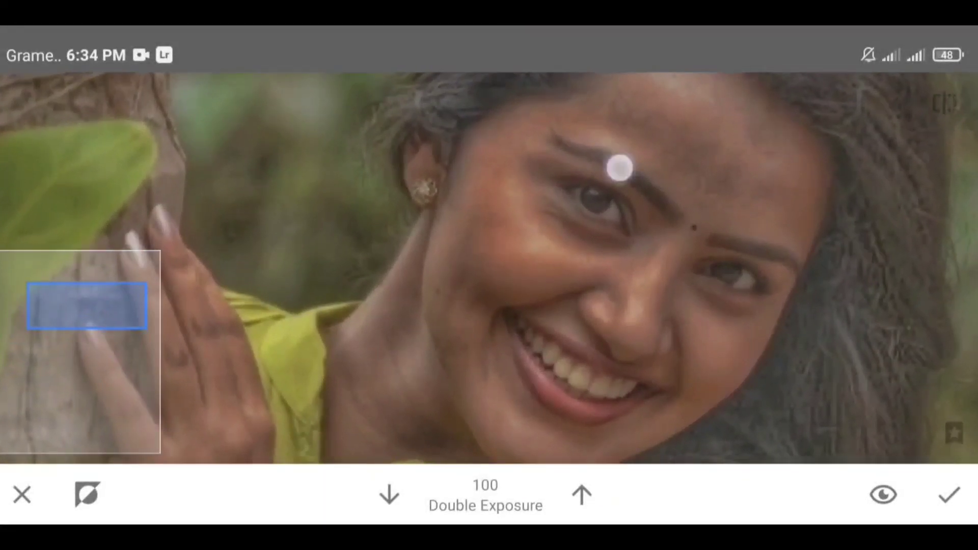
mouse_move(620, 168)
mouse_down()
mouse_move(469, 338)
mouse_move(732, 212)
mouse_move(399, 288)
mouse_move(567, 281)
mouse_move(709, 338)
mouse_move(674, 421)
mouse_move(686, 254)
mouse_move(866, 148)
mouse_up()
scroll(490, 268, down, 3)
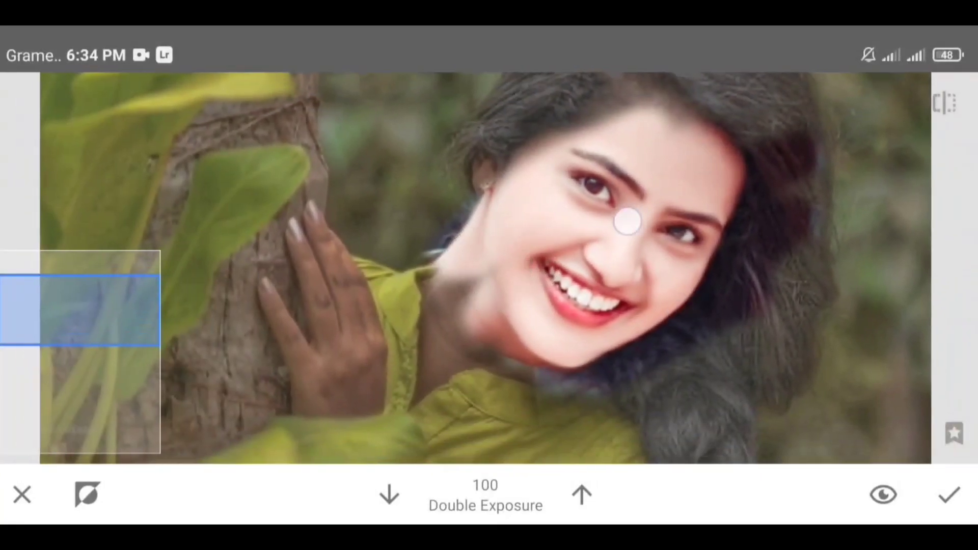
mouse_move(627, 219)
mouse_down()
mouse_move(673, 319)
mouse_move(367, 349)
mouse_move(686, 97)
mouse_up()
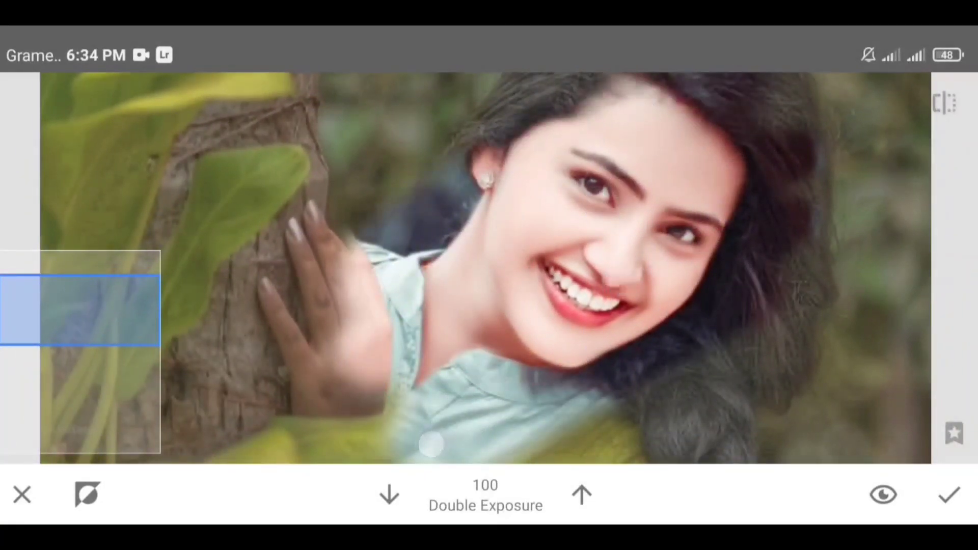
scroll(489, 267, down, 2)
mouse_move(561, 408)
mouse_down()
mouse_move(447, 400)
mouse_move(500, 114)
mouse_up()
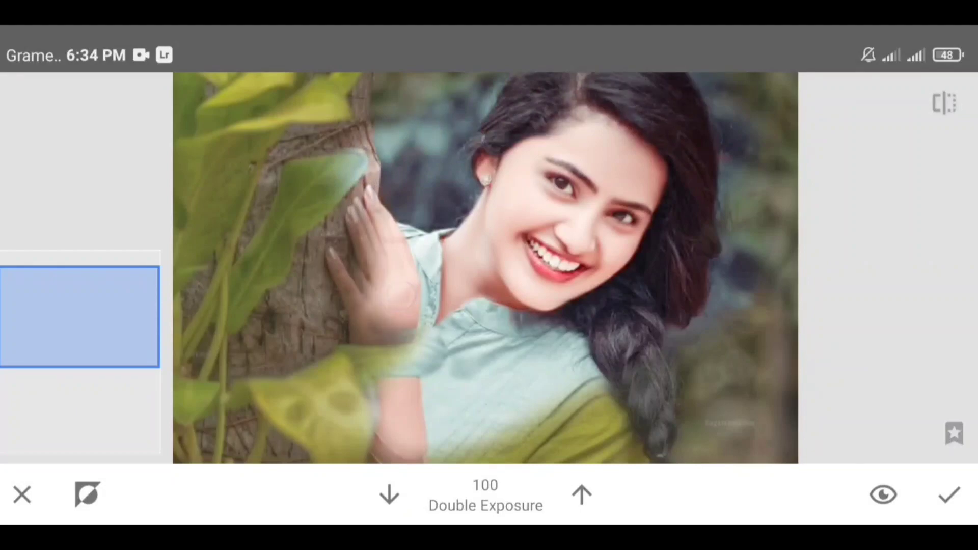
- Extend the second exposure over the hand, lower shirt and surrounding leaves
scroll(489, 267, down, 2)
mouse_move(469, 245)
mouse_down()
mouse_move(620, 102)
mouse_move(390, 353)
mouse_move(414, 471)
mouse_up()
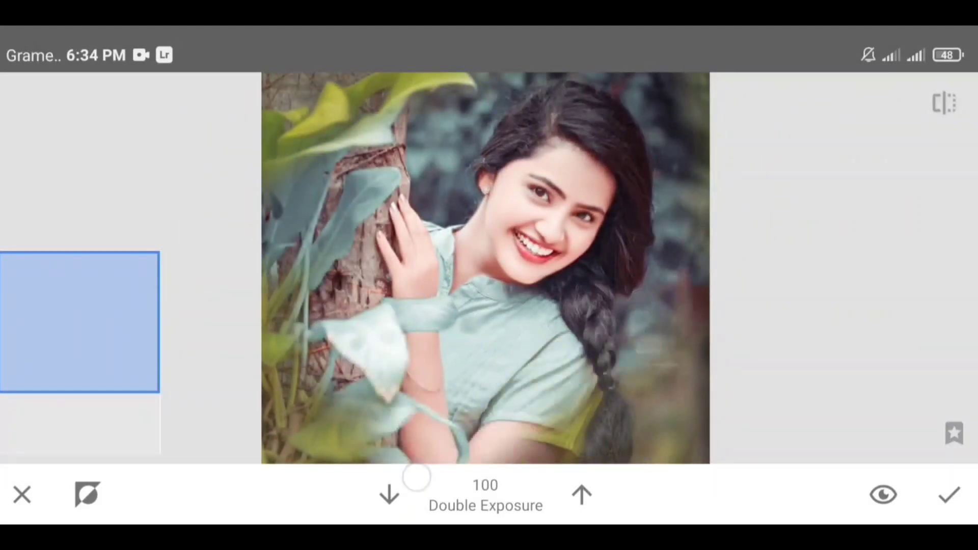
scroll(489, 268, down, 2)
mouse_move(433, 433)
mouse_down()
mouse_move(343, 339)
mouse_move(448, 219)
mouse_up()
scroll(487, 267, down, 1)
scroll(486, 267, down, 1)
mouse_move(487, 84)
mouse_down()
mouse_move(505, 117)
mouse_move(267, 445)
mouse_move(360, 463)
mouse_move(566, 461)
mouse_move(727, 220)
mouse_up()
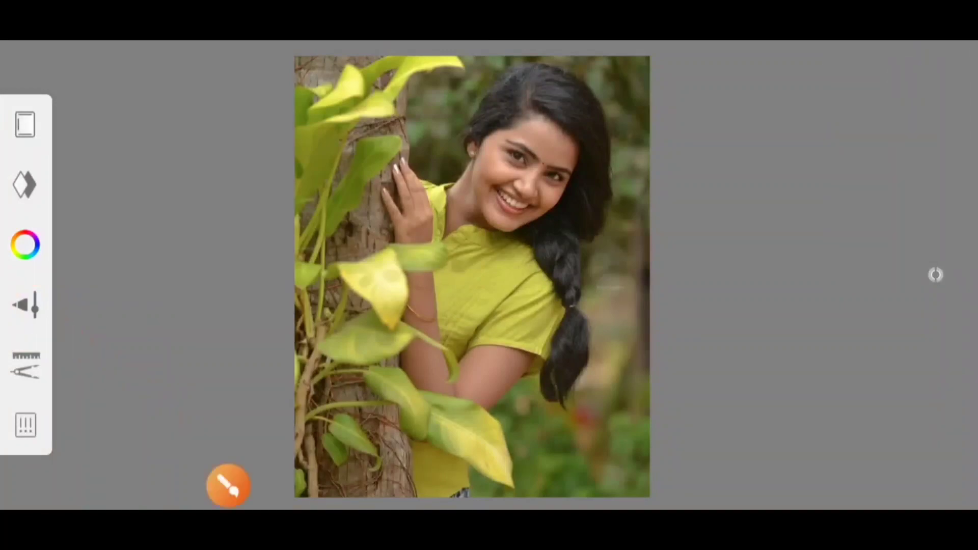
- Pick the Medium Brush from the Traditional set in the Brush Library
click(229, 485)
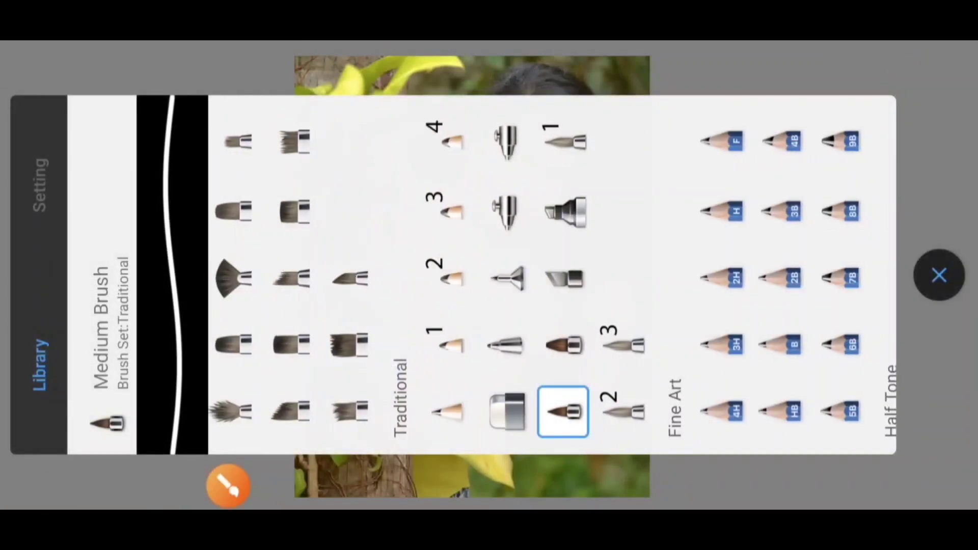
click(228, 485)
drag(509, 431, 506, 406)
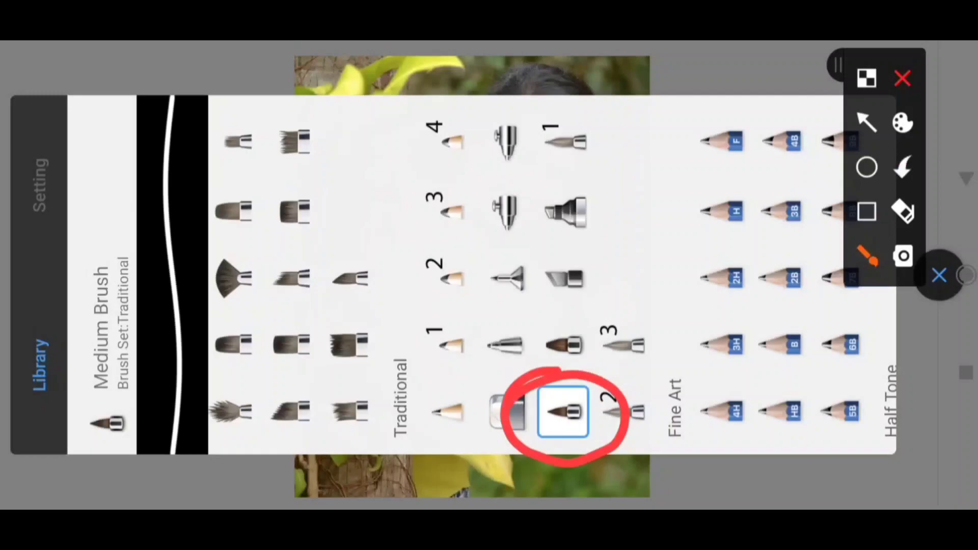
click(902, 79)
click(229, 486)
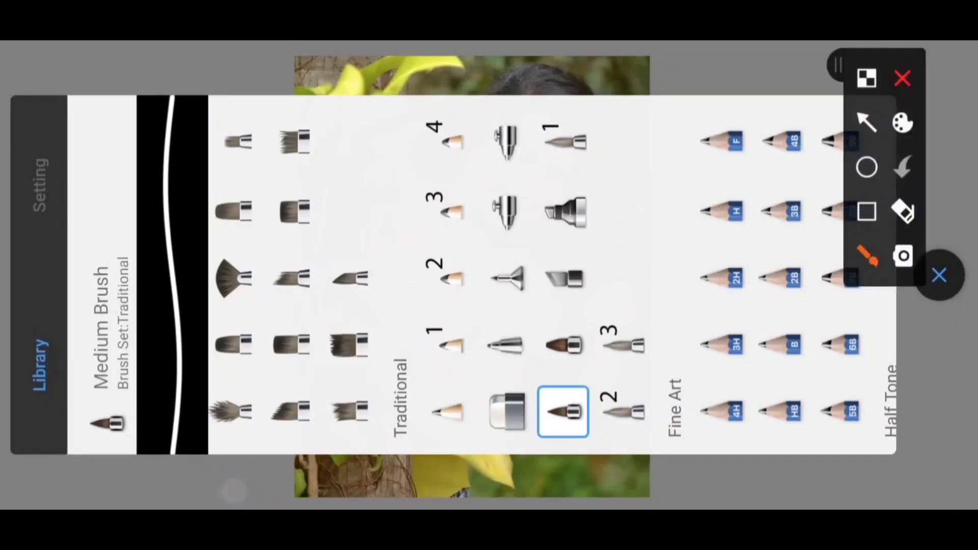
drag(19, 233, 10, 182)
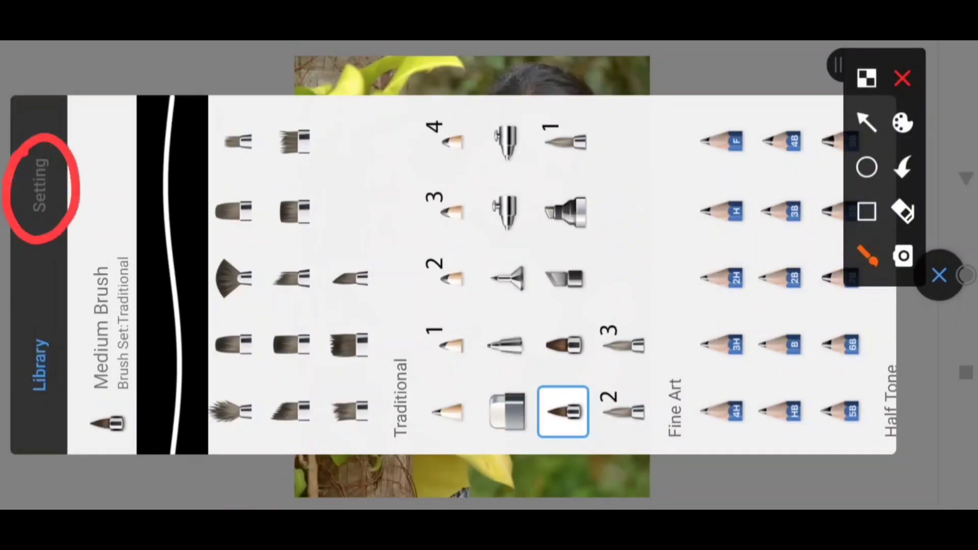
click(866, 122)
drag(119, 254, 42, 189)
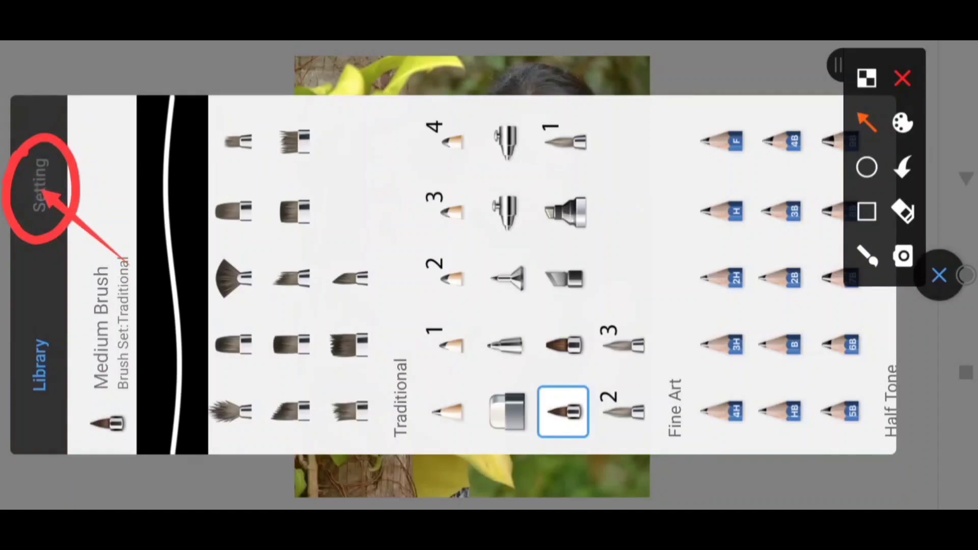
click(903, 78)
- Confirm the Medium Brush is at size 10.5 and 100% opacity, then return to the canvas
click(40, 185)
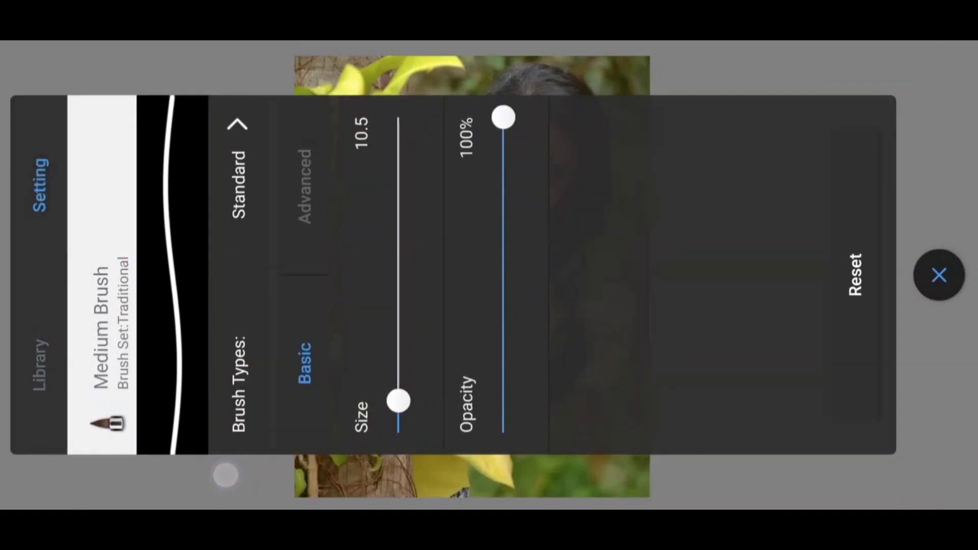
click(226, 475)
mouse_move(321, 98)
mouse_down()
mouse_move(524, 449)
mouse_move(532, 100)
mouse_move(317, 102)
mouse_up()
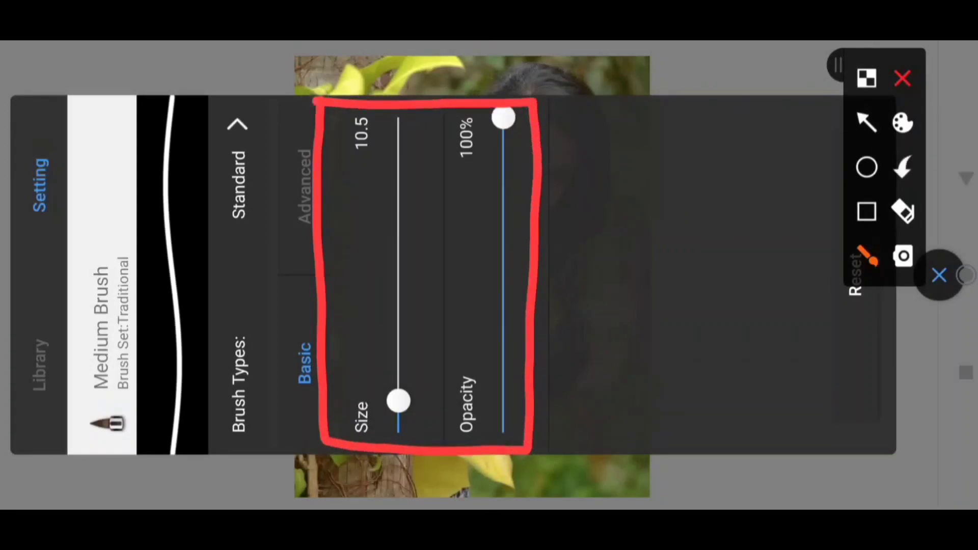
click(903, 78)
click(939, 276)
click(229, 481)
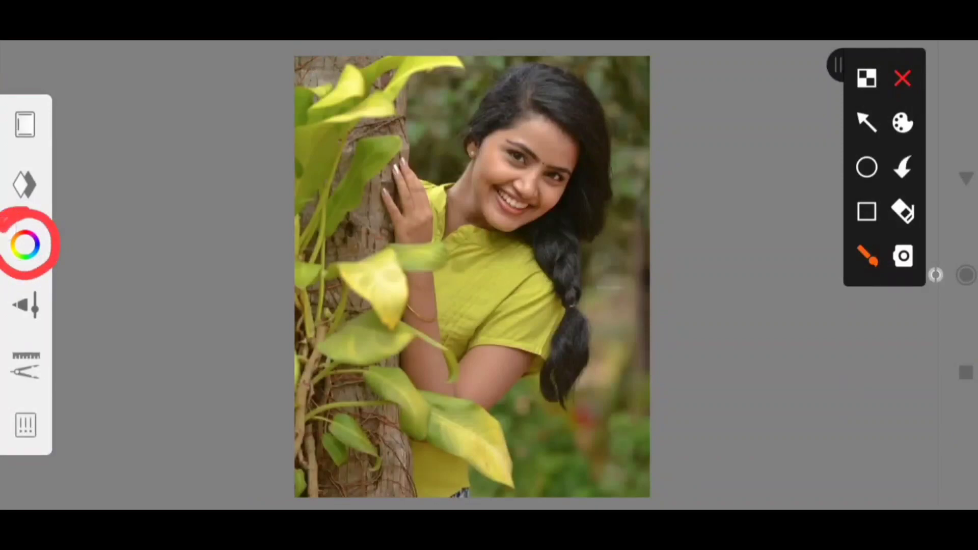
- Choose the white swatch in the colour picker as the painting colour
click(866, 123)
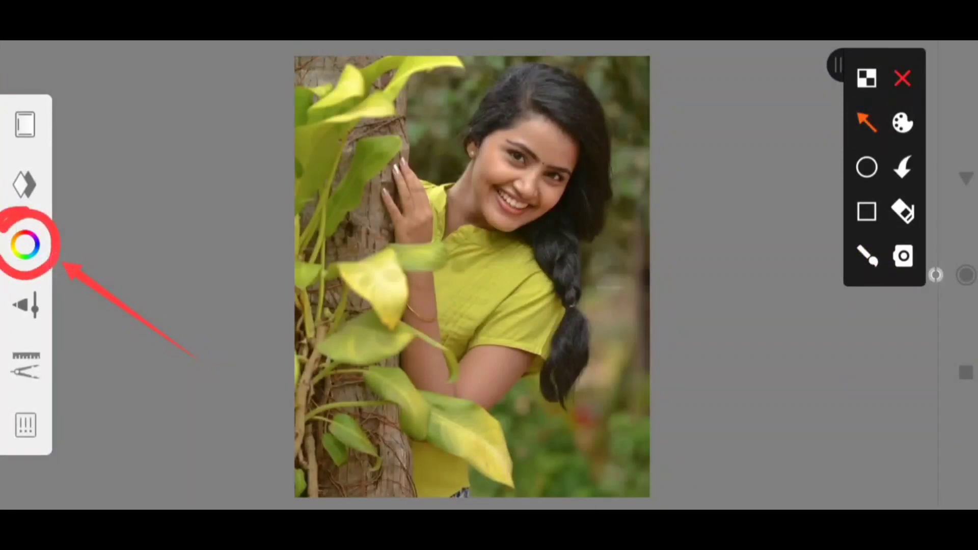
click(903, 78)
click(25, 245)
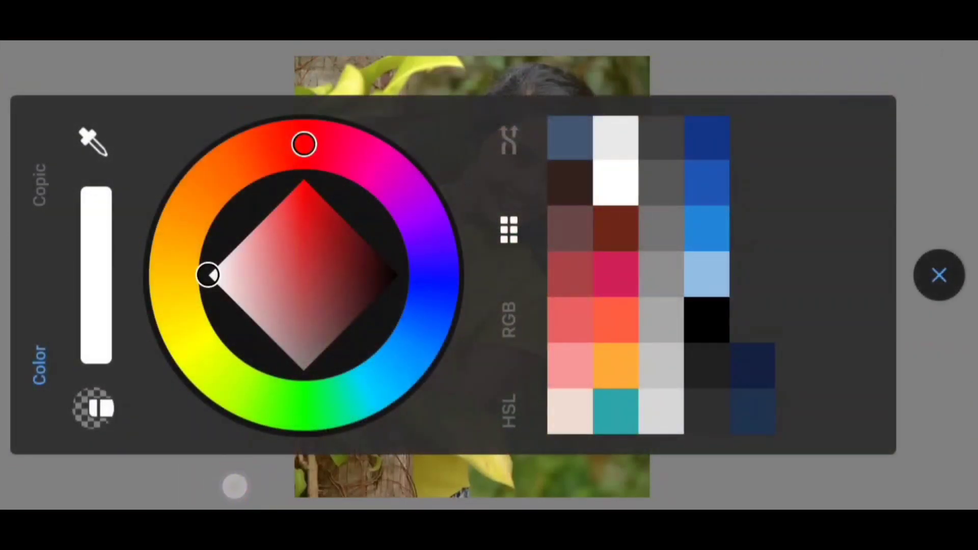
click(235, 486)
drag(597, 214, 570, 173)
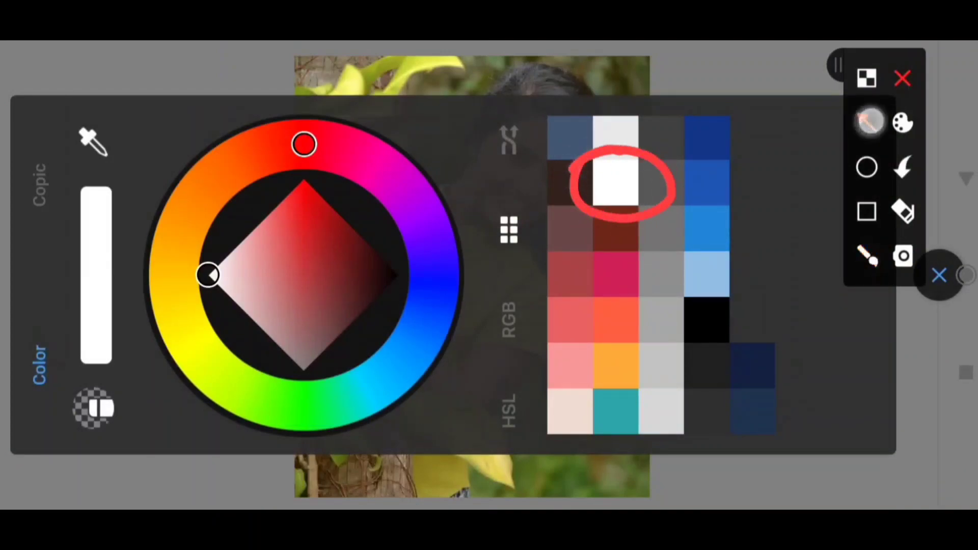
click(903, 78)
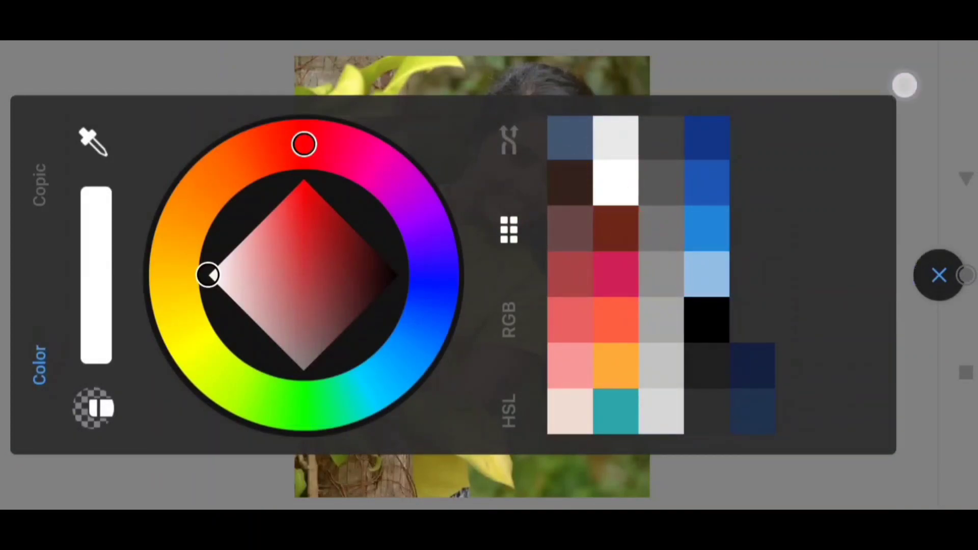
click(622, 182)
click(939, 275)
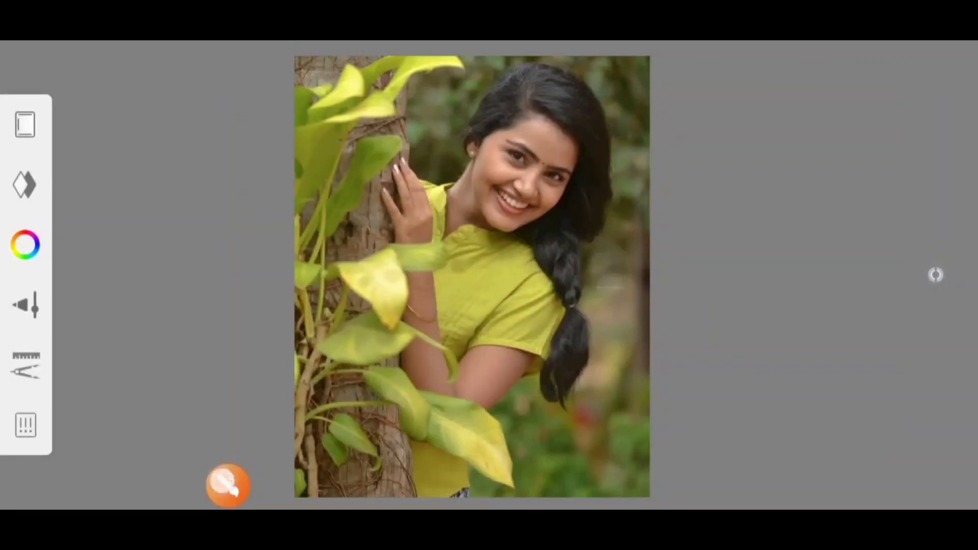
click(229, 485)
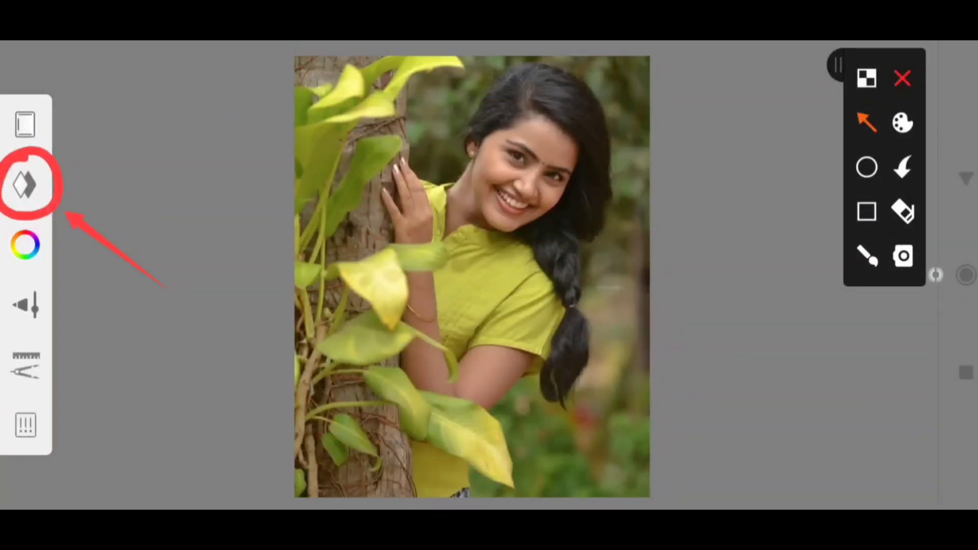
- Add a new blank layer above the photo
click(903, 77)
click(24, 185)
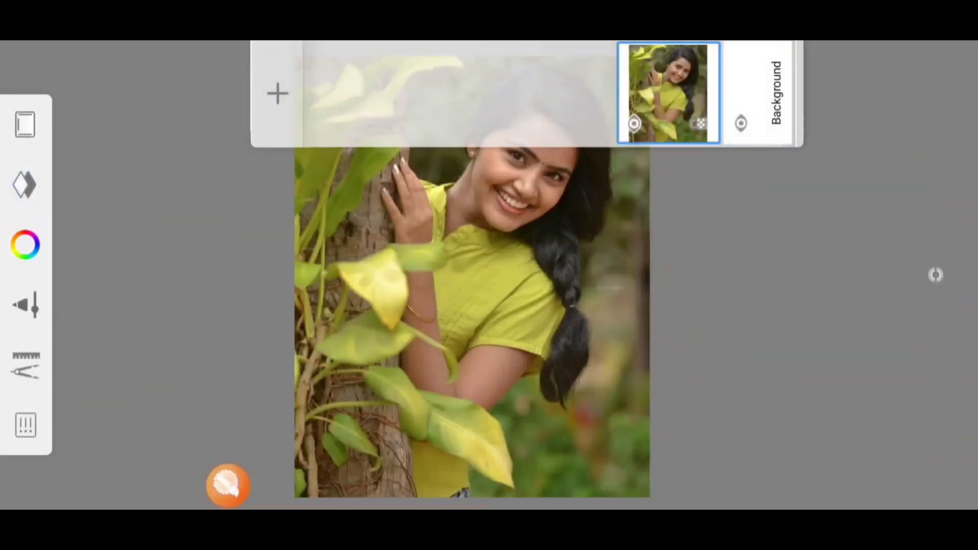
click(229, 485)
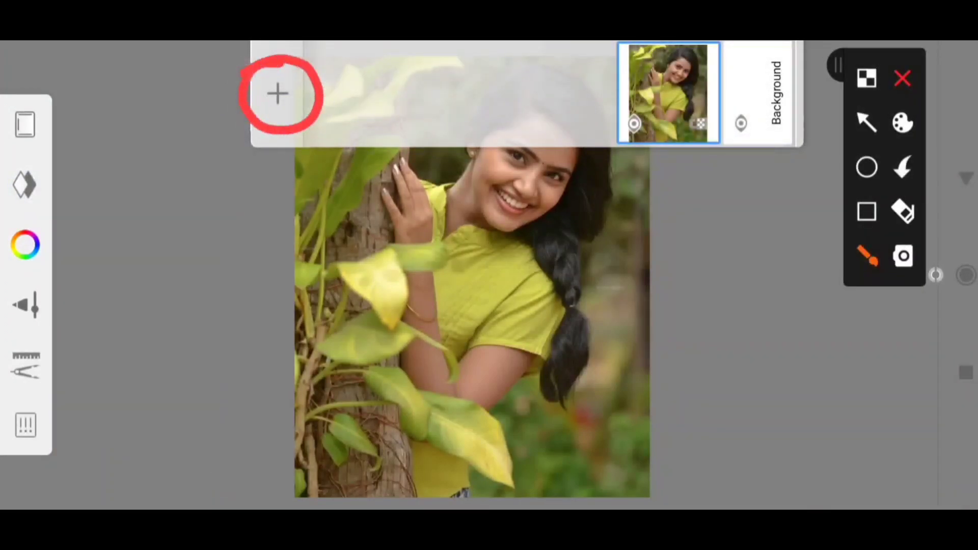
click(867, 122)
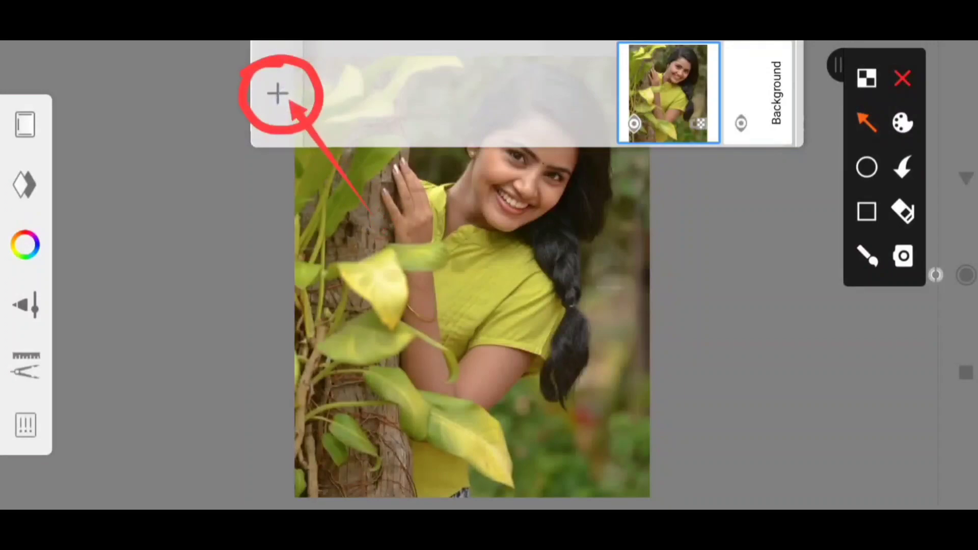
click(902, 78)
click(278, 93)
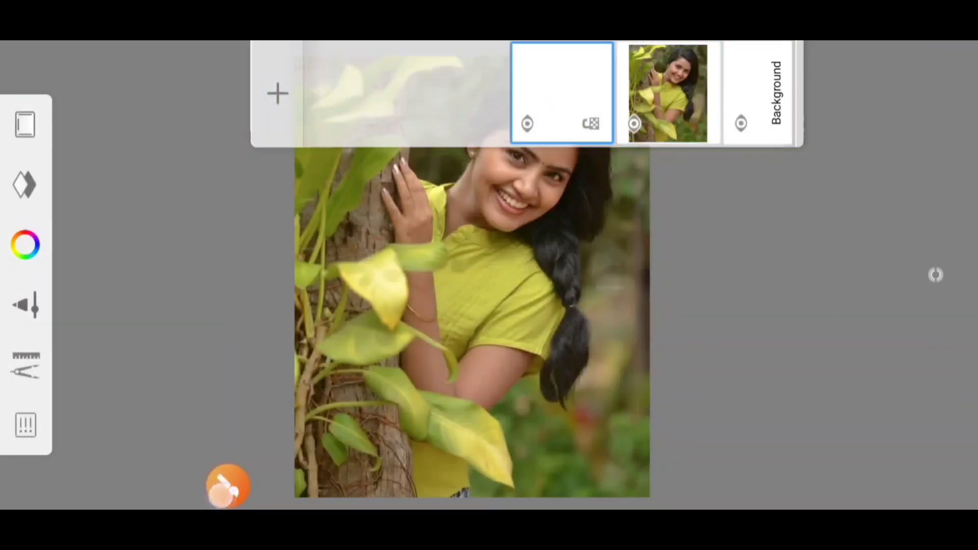
click(228, 485)
drag(497, 120, 556, 62)
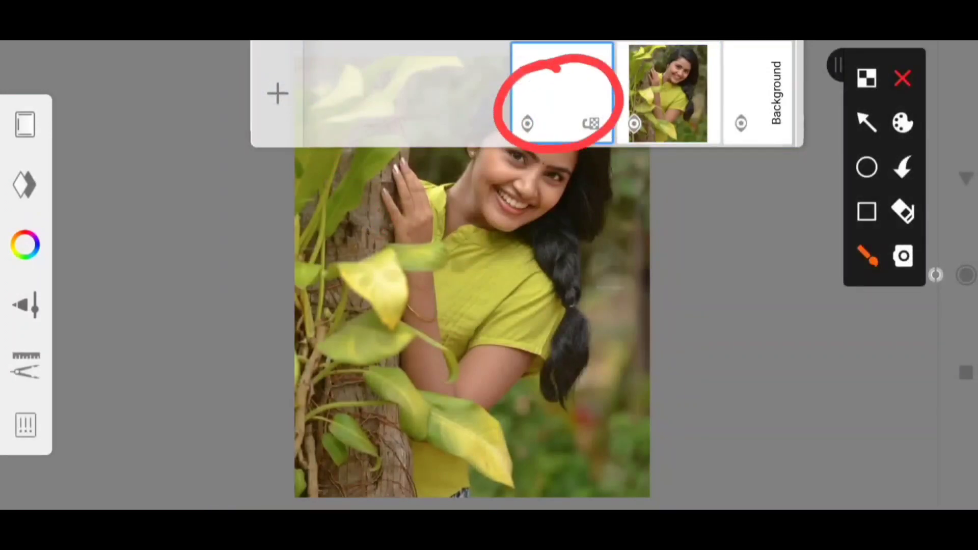
drag(629, 233, 581, 152)
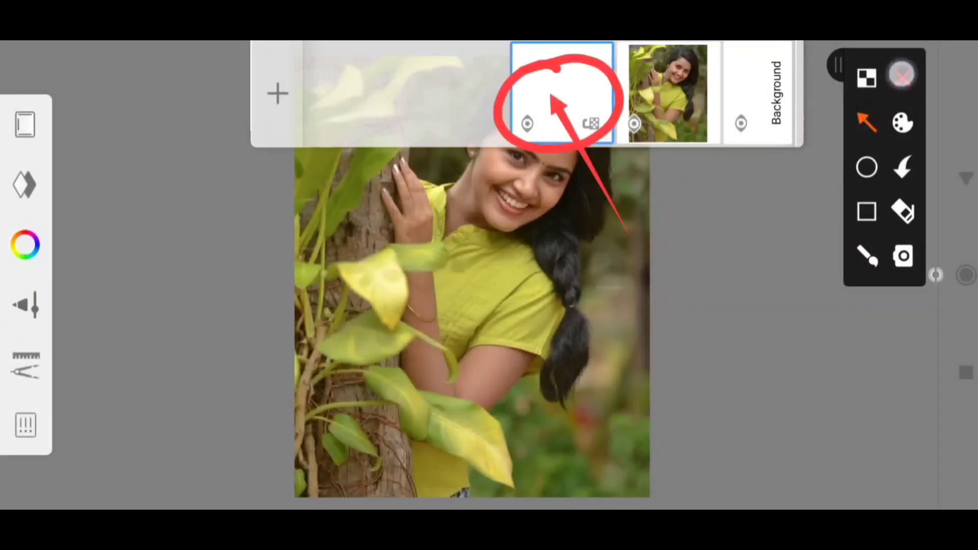
click(902, 75)
- Set the new layer's blend mode to Soft Light
click(564, 96)
click(228, 486)
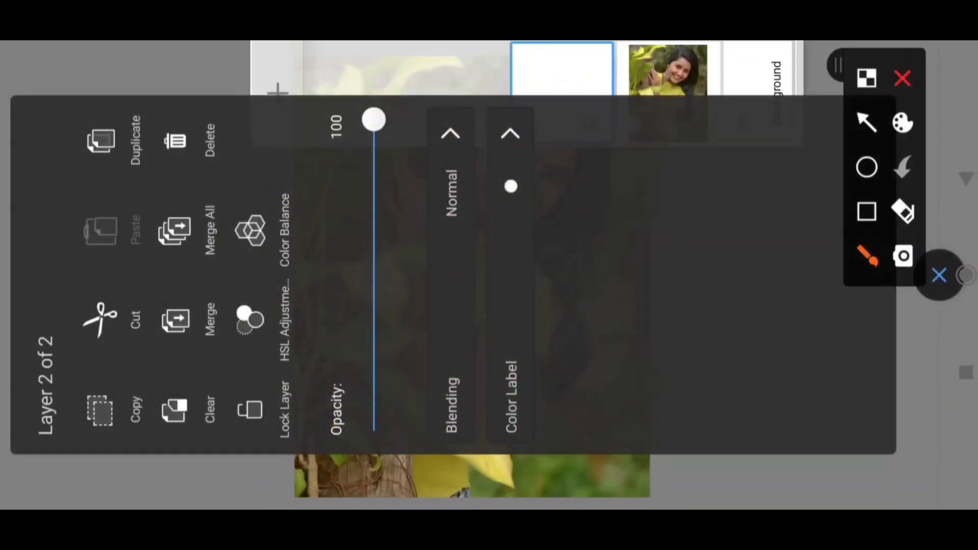
drag(410, 164, 416, 148)
click(903, 78)
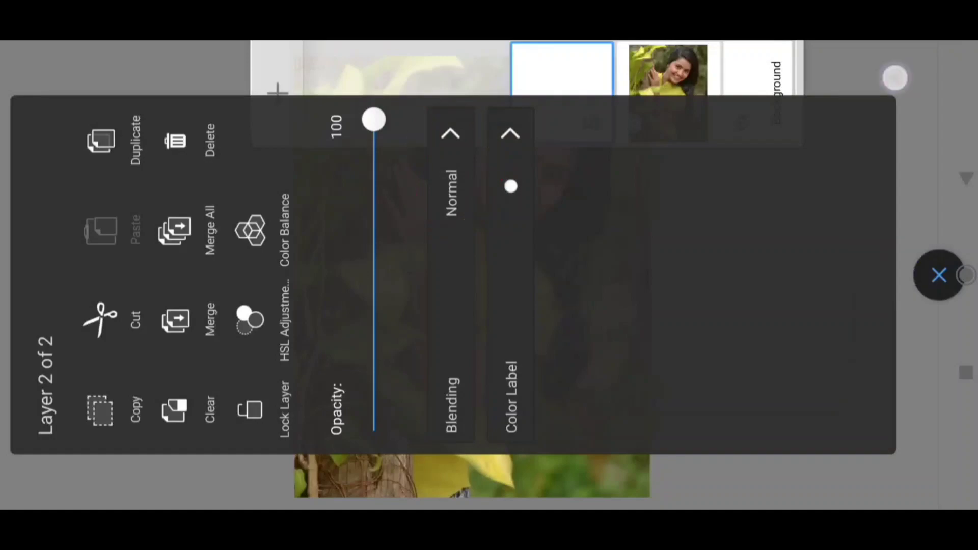
click(452, 194)
drag(623, 290, 509, 290)
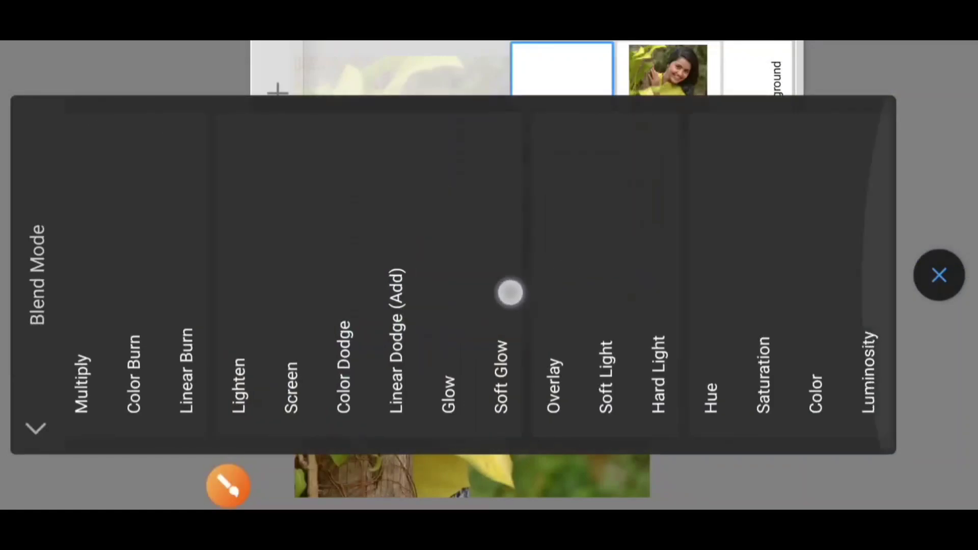
click(228, 485)
mouse_move(595, 327)
mouse_down()
mouse_move(633, 410)
mouse_move(591, 334)
mouse_up()
click(902, 78)
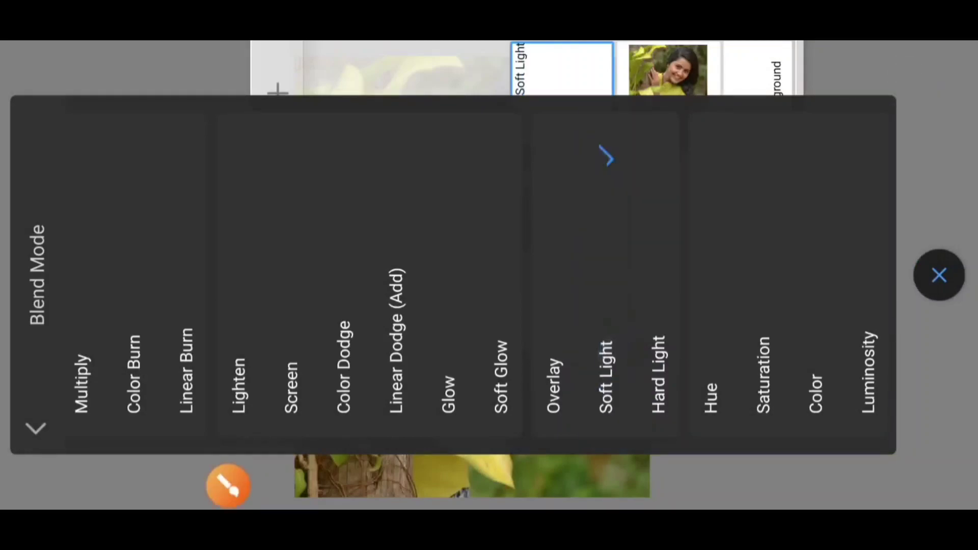
click(229, 485)
drag(14, 409, 19, 409)
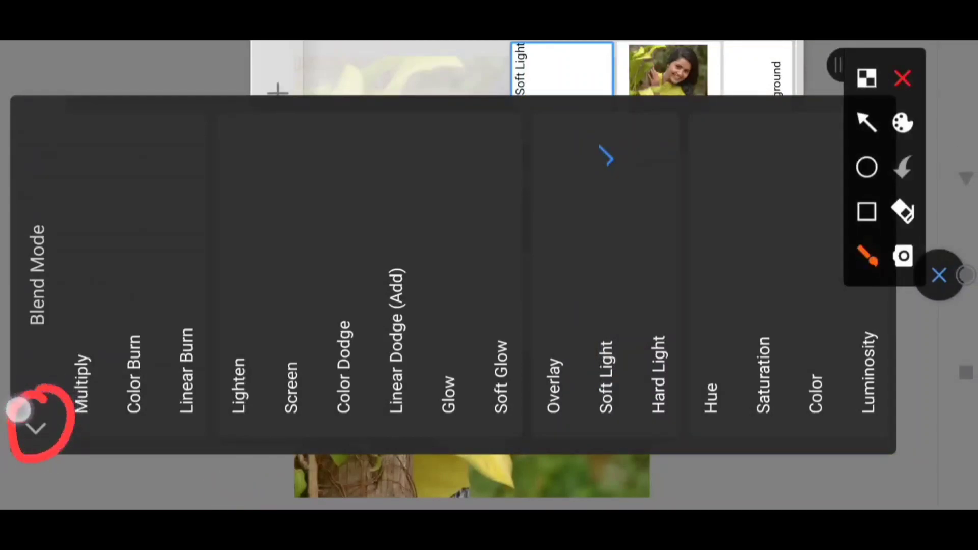
drag(86, 287, 43, 416)
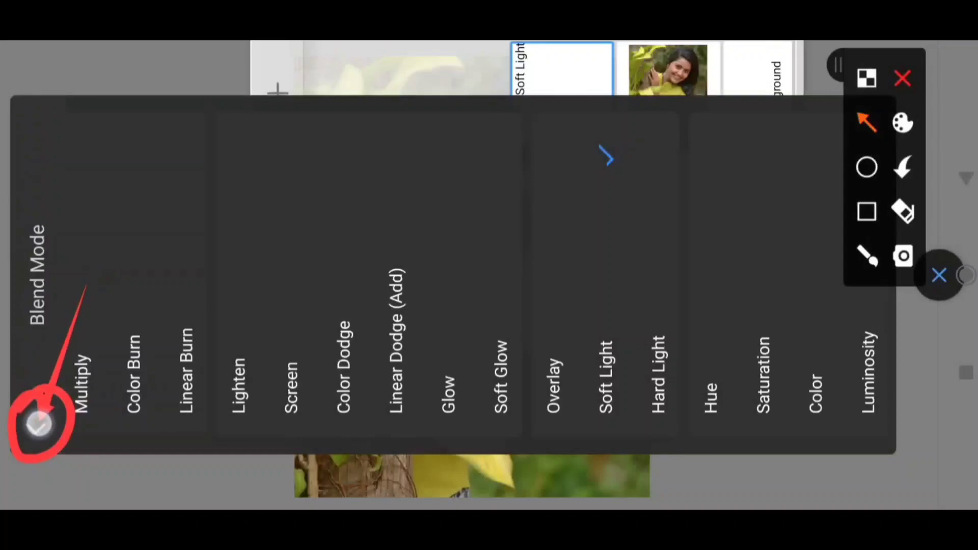
- Lower the layer's opacity from 100 to 71% and hide the layer strip
click(902, 78)
click(36, 427)
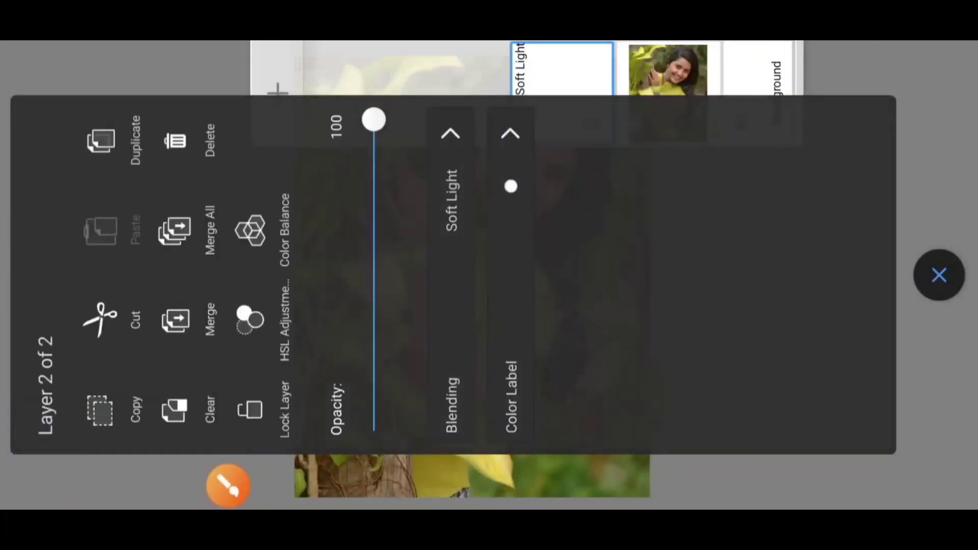
click(891, 82)
mouse_move(371, 372)
mouse_down()
mouse_move(343, 449)
mouse_move(370, 375)
mouse_up()
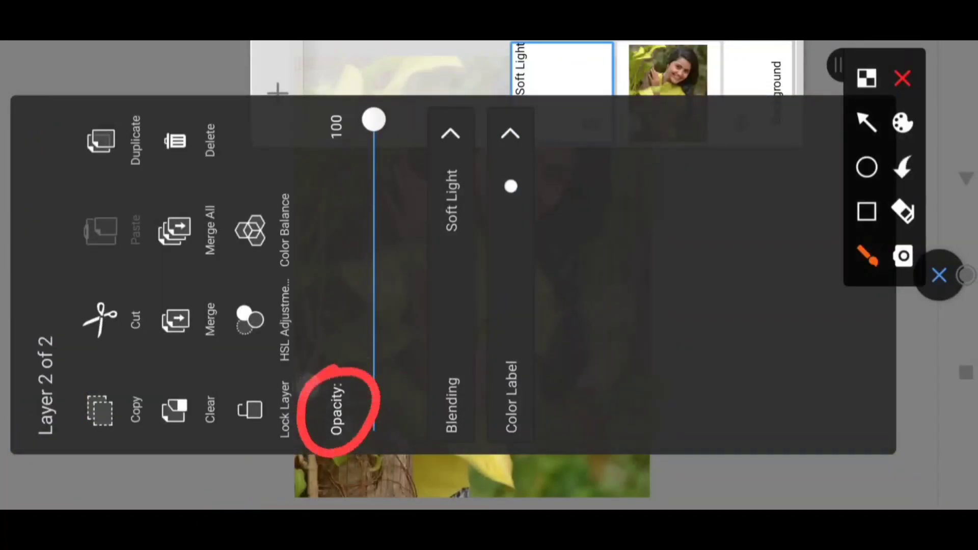
click(902, 78)
drag(374, 119, 373, 210)
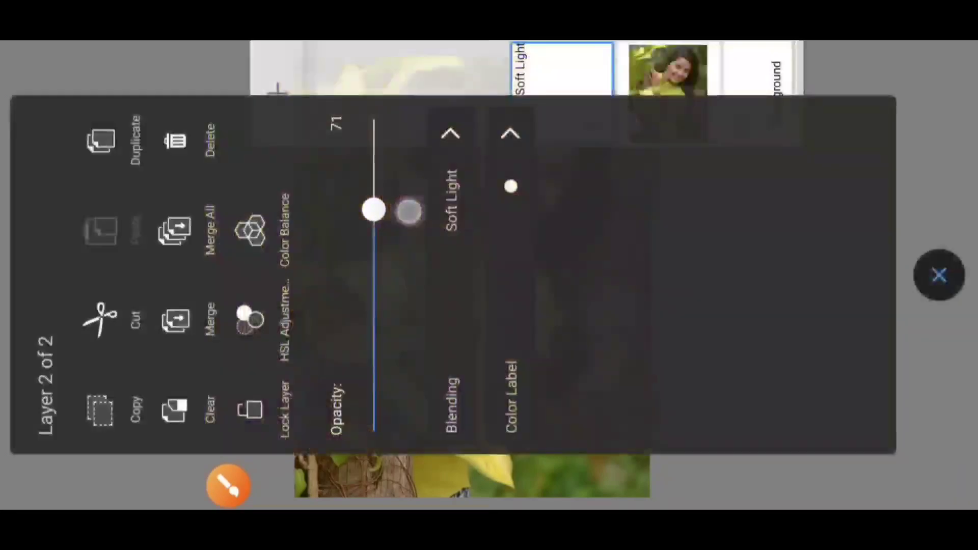
click(939, 275)
click(845, 254)
- Zoom in and paint light skin tone beside the eye
scroll(643, 217, up, 5)
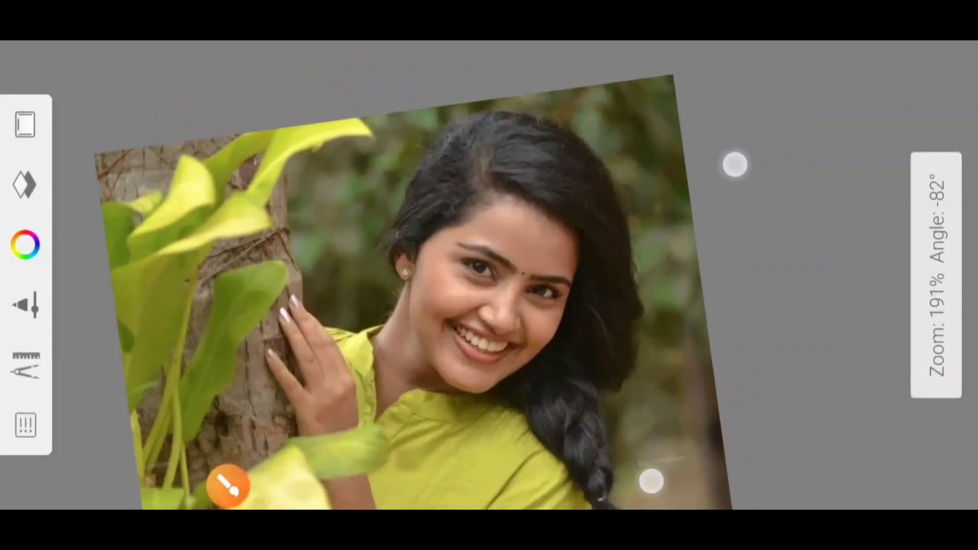
scroll(733, 265, up, 5)
scroll(733, 265, up, 5)
scroll(734, 266, up, 5)
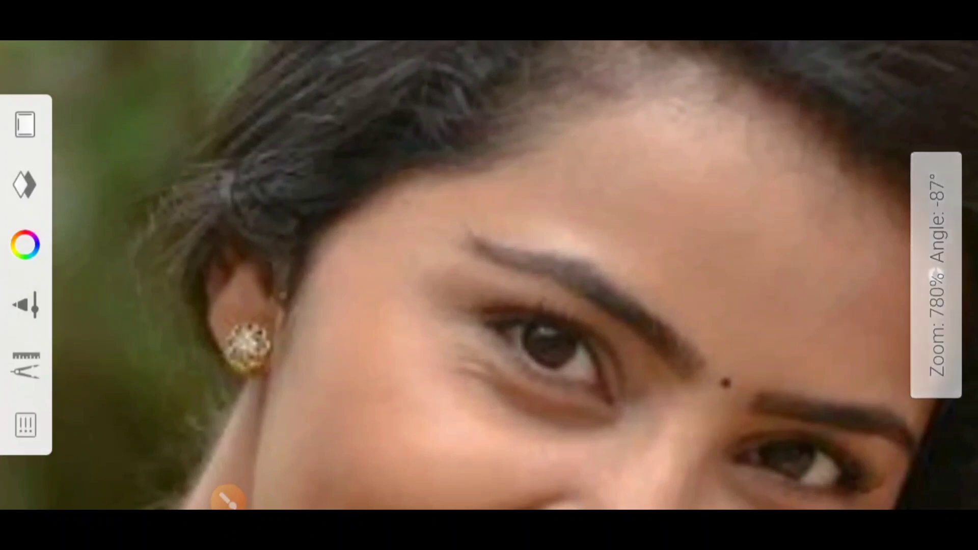
mouse_move(356, 393)
mouse_down()
mouse_move(489, 265)
mouse_move(332, 329)
mouse_move(351, 268)
mouse_move(415, 205)
mouse_move(625, 170)
mouse_move(454, 238)
mouse_move(321, 311)
mouse_up()
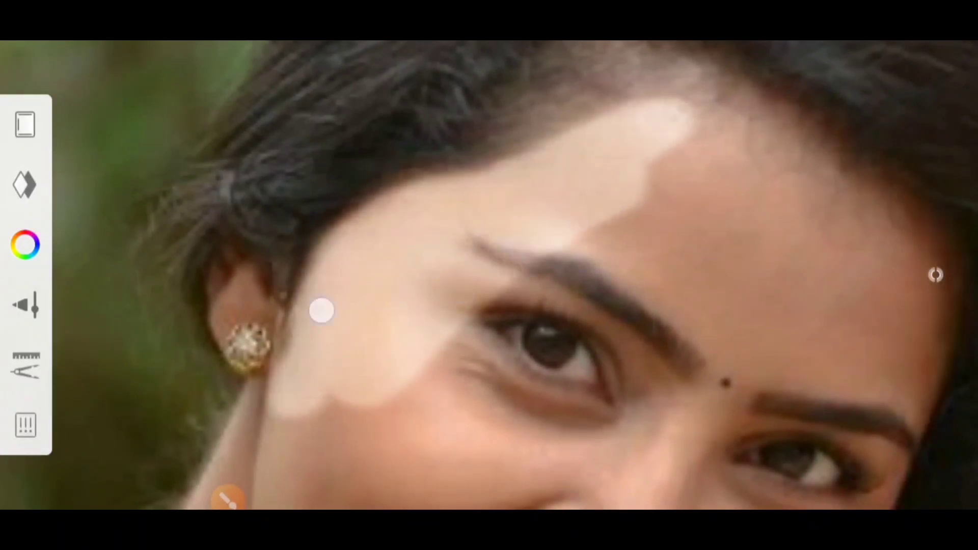
scroll(593, 215, up, 5)
scroll(592, 215, down, 5)
- Touch up the cheek, neck and fingers, then zoom out and straighten the view
drag(509, 192, 610, 131)
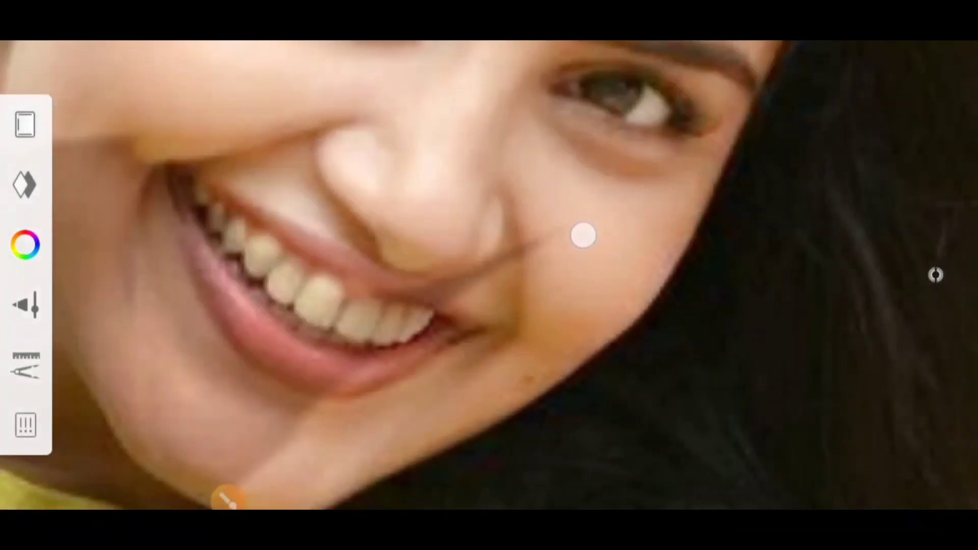
scroll(583, 234, up, 5)
mouse_move(560, 305)
mouse_down()
mouse_move(447, 253)
mouse_move(601, 277)
mouse_move(299, 166)
mouse_move(670, 454)
mouse_move(435, 441)
mouse_move(520, 308)
mouse_move(705, 334)
mouse_move(572, 430)
mouse_move(495, 218)
mouse_move(551, 365)
mouse_move(745, 294)
mouse_move(494, 87)
mouse_up()
mouse_move(459, 463)
mouse_down()
mouse_move(350, 236)
mouse_move(476, 403)
mouse_move(589, 310)
mouse_move(732, 430)
mouse_move(616, 413)
mouse_move(566, 162)
mouse_move(444, 308)
mouse_move(432, 301)
mouse_move(277, 343)
mouse_move(320, 329)
mouse_up()
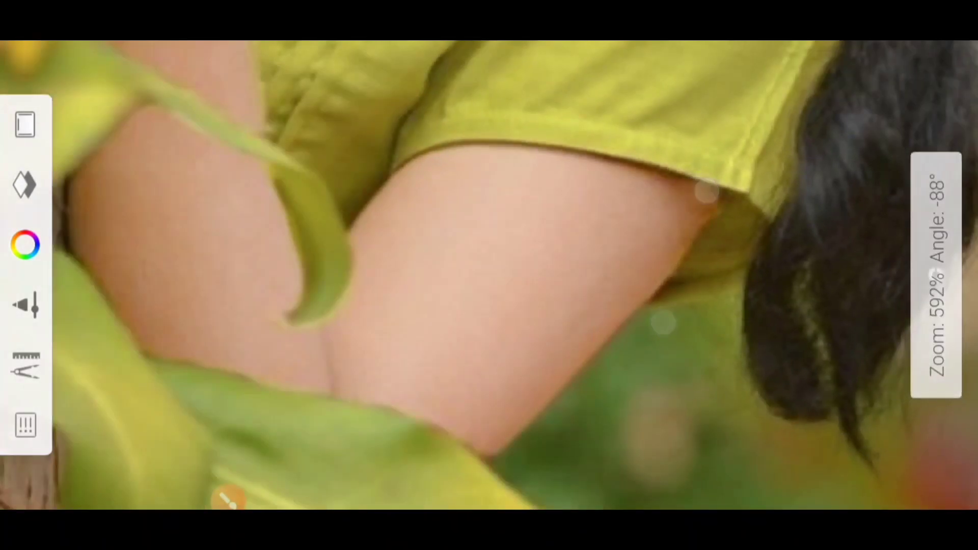
mouse_move(705, 192)
mouse_down()
mouse_move(690, 188)
mouse_move(629, 232)
mouse_move(631, 182)
mouse_move(622, 173)
mouse_move(612, 204)
mouse_up()
click(934, 273)
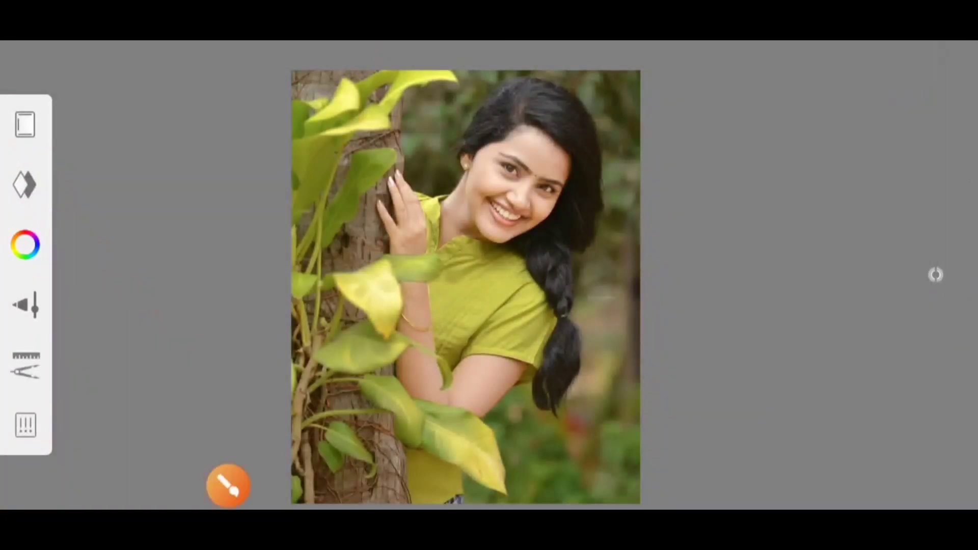
- Make the middle photo layer the active layer
click(25, 184)
click(936, 275)
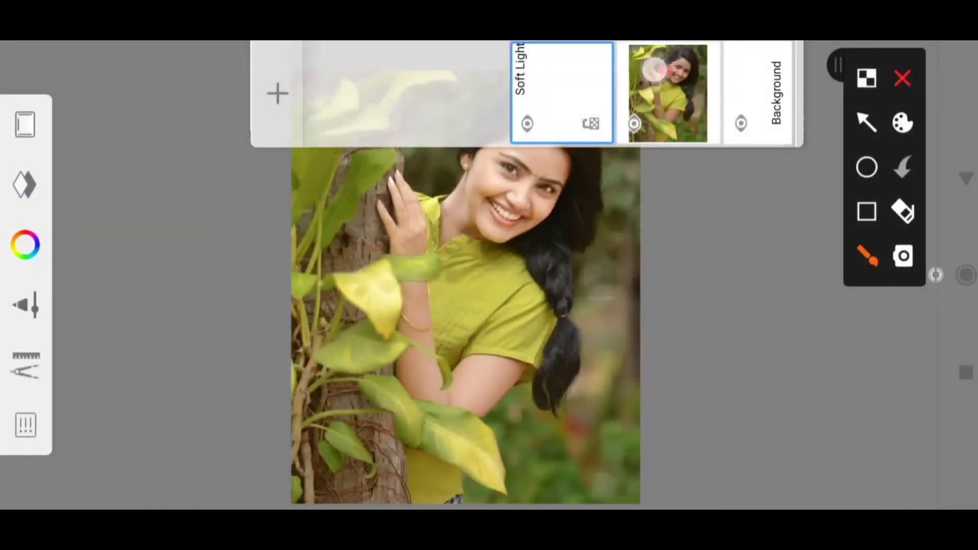
click(867, 122)
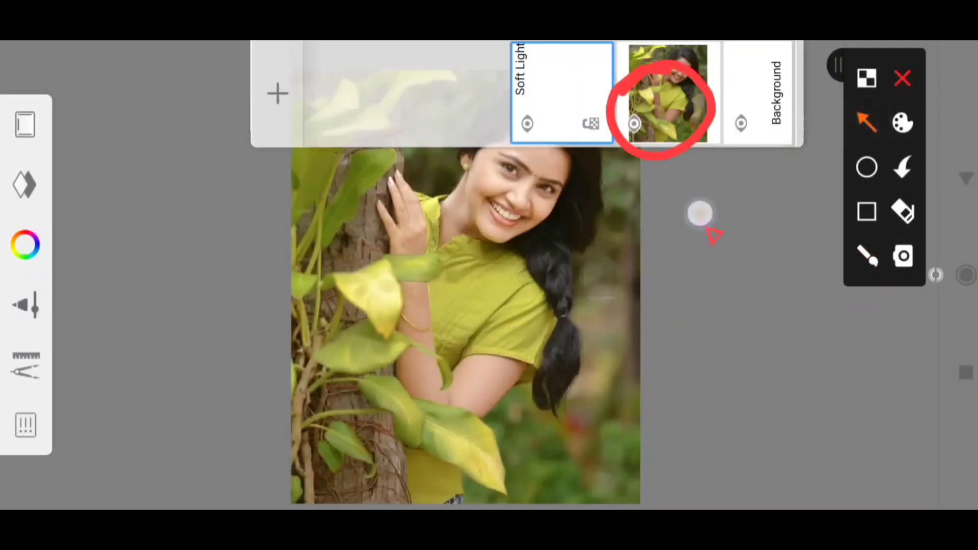
click(902, 78)
click(668, 93)
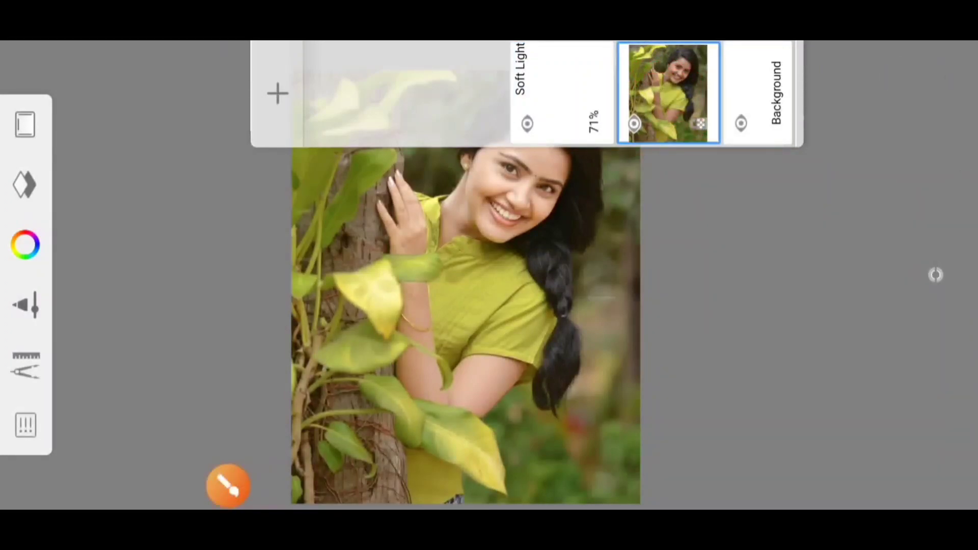
click(234, 372)
- Bring up the Medium Brush settings, showing size 7.4 at 100% opacity
click(228, 485)
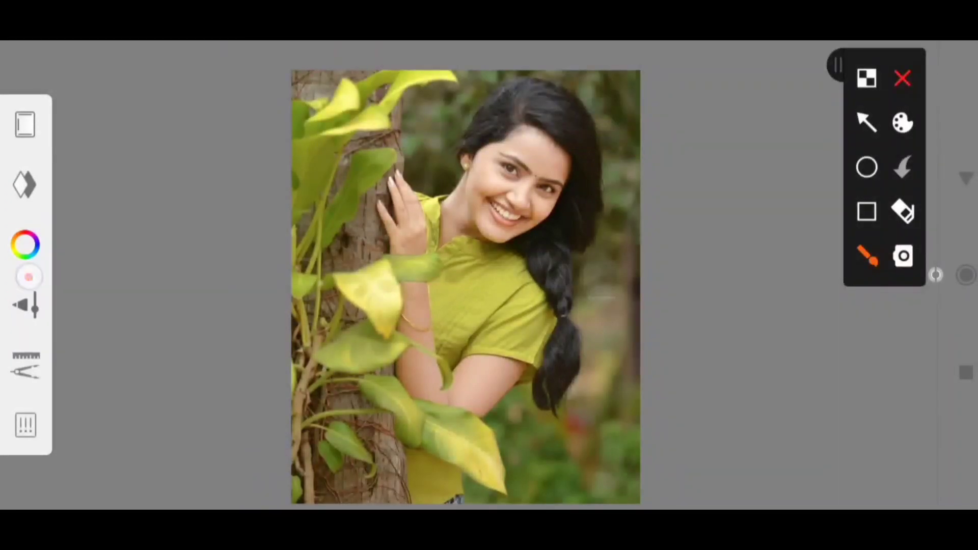
click(867, 122)
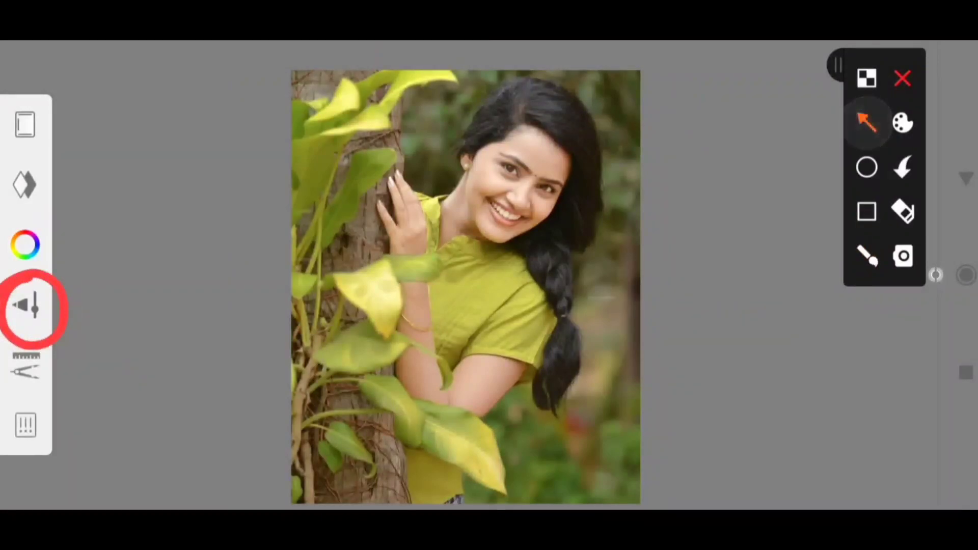
click(903, 78)
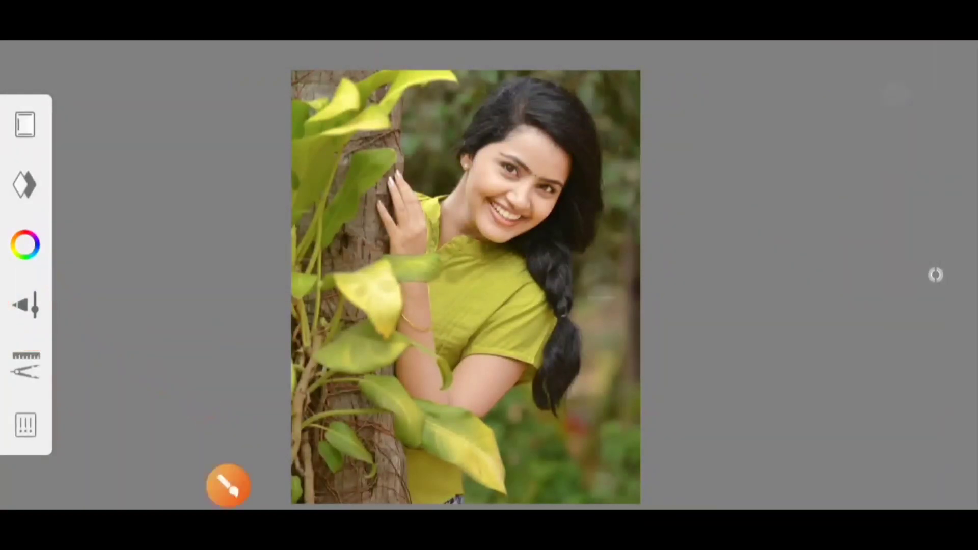
click(37, 302)
click(227, 485)
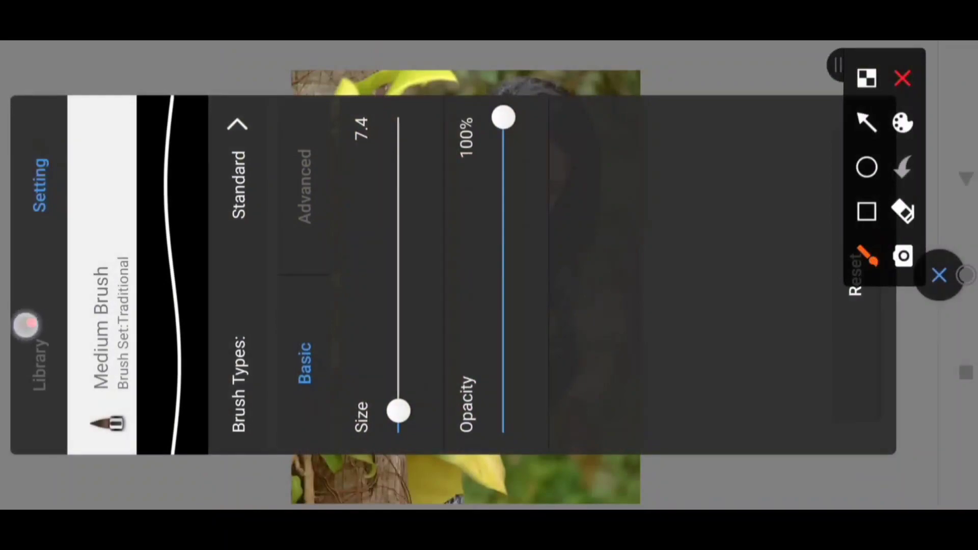
drag(30, 323, 63, 320)
click(902, 78)
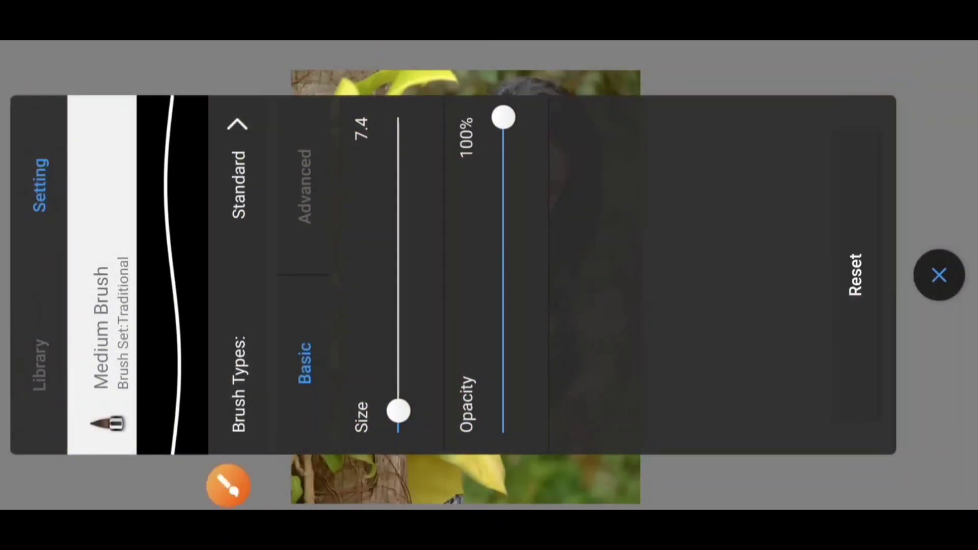
- Choose the Smudge Round Bristle Brush from the Smudge set in the library
click(38, 365)
scroll(552, 275, right, 5)
scroll(491, 375, right, 5)
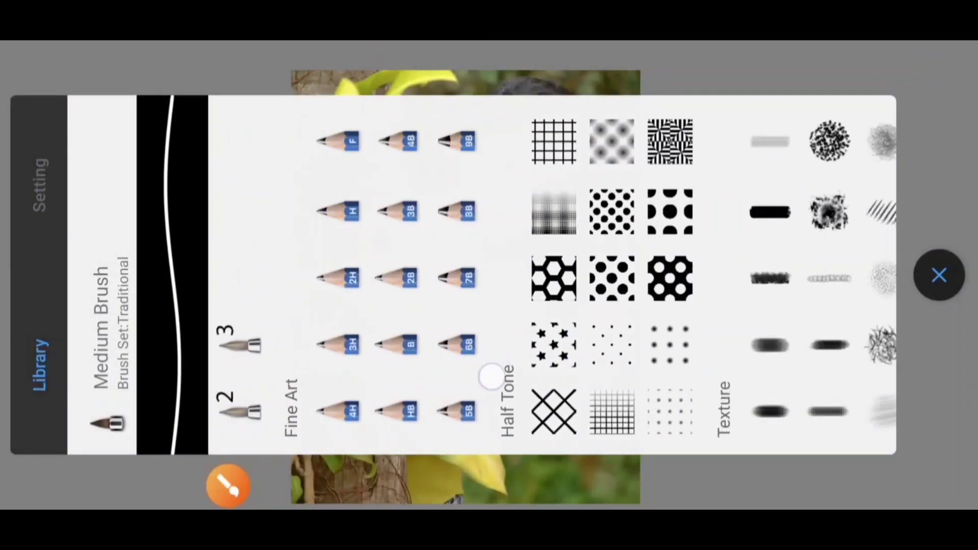
scroll(665, 339, right, 5)
scroll(625, 353, right, 5)
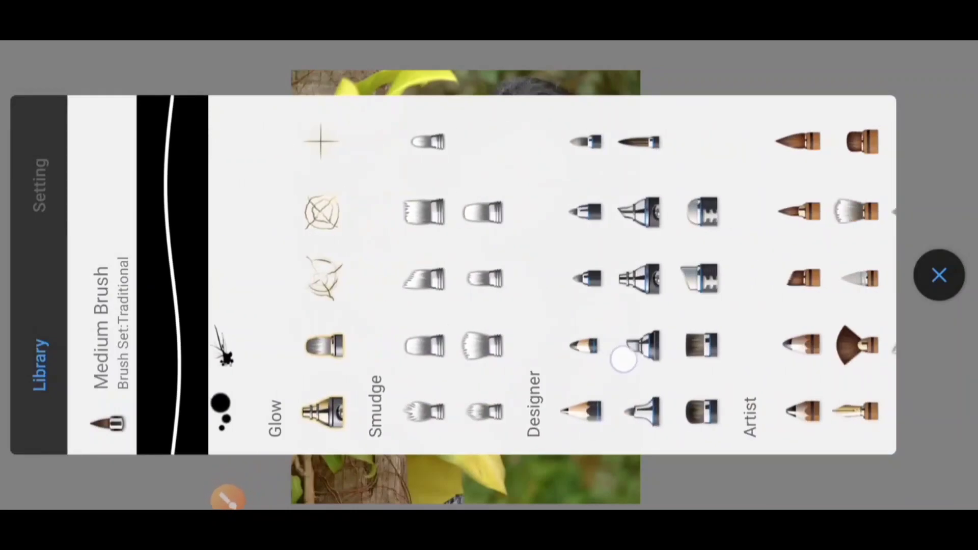
drag(625, 354, 656, 357)
click(228, 486)
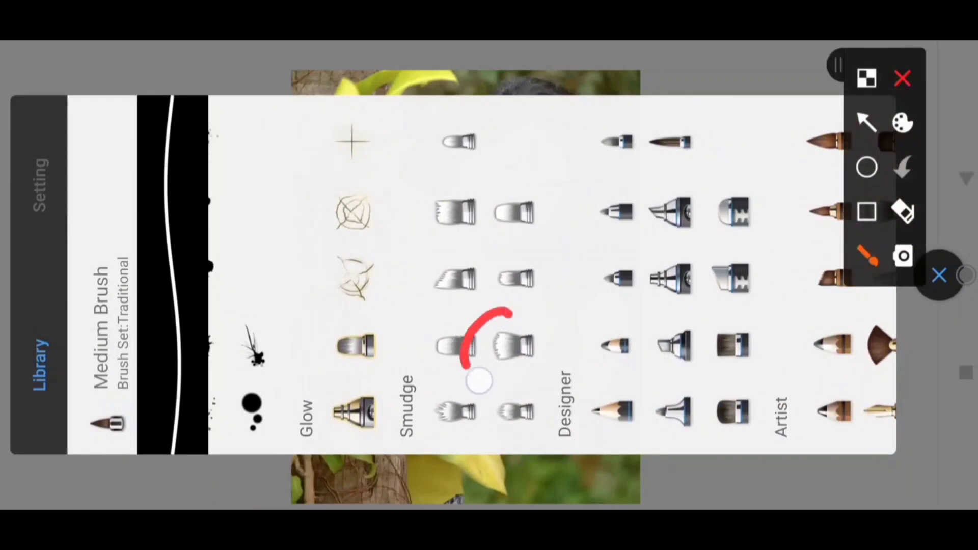
drag(479, 382, 483, 319)
click(903, 78)
click(511, 345)
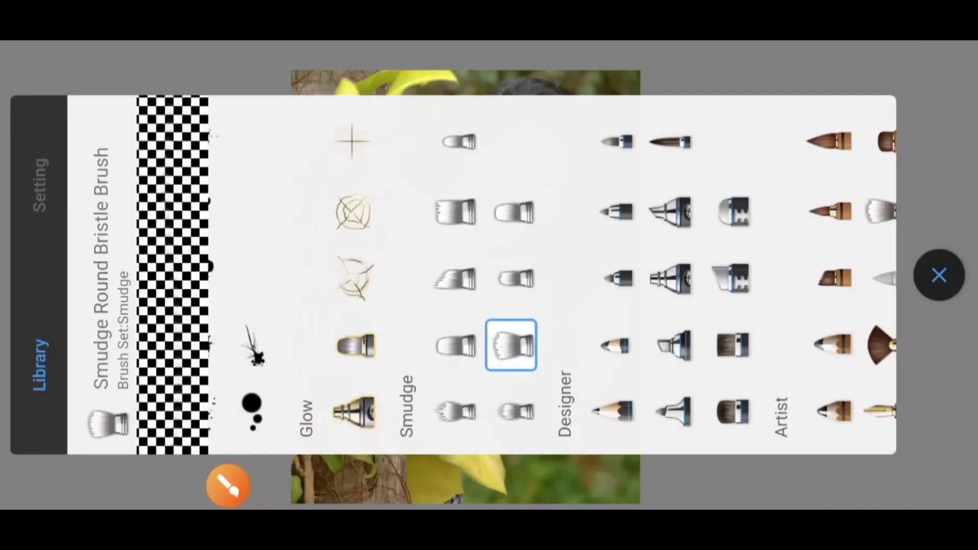
- Confirm the smudge brush at size 12.8, 3% flow and 6% strength, then close the panel
click(225, 471)
drag(12, 196, 3, 187)
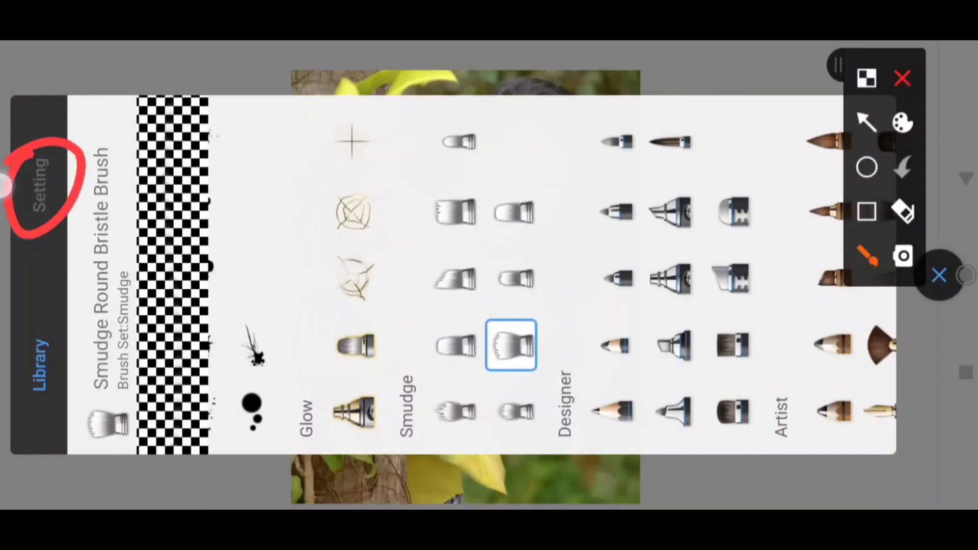
click(903, 78)
click(39, 185)
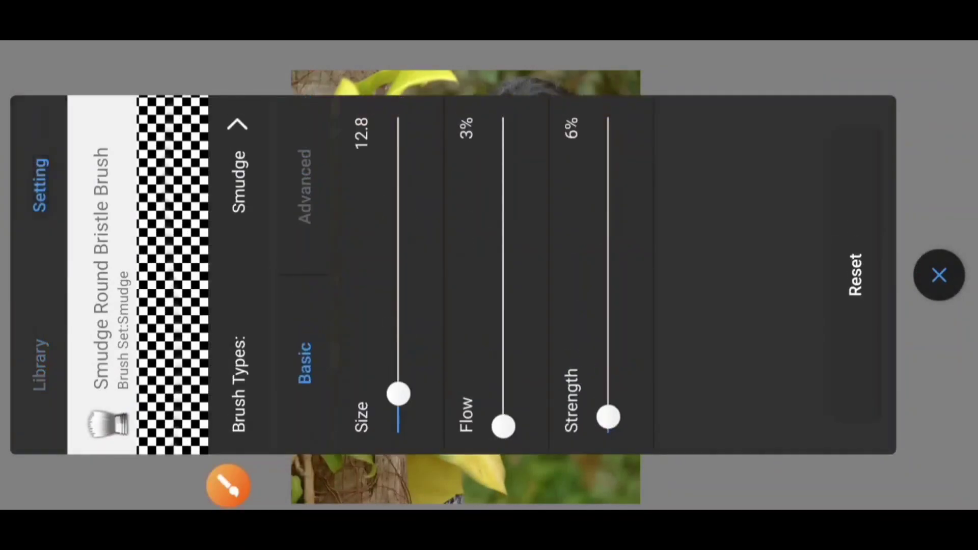
click(211, 492)
mouse_move(325, 109)
mouse_down()
mouse_move(323, 428)
mouse_move(489, 443)
mouse_move(650, 441)
mouse_move(641, 127)
mouse_move(430, 90)
mouse_move(326, 100)
mouse_up()
click(891, 84)
- Zoom into the face and smudge the forehead and around the eyes
click(939, 276)
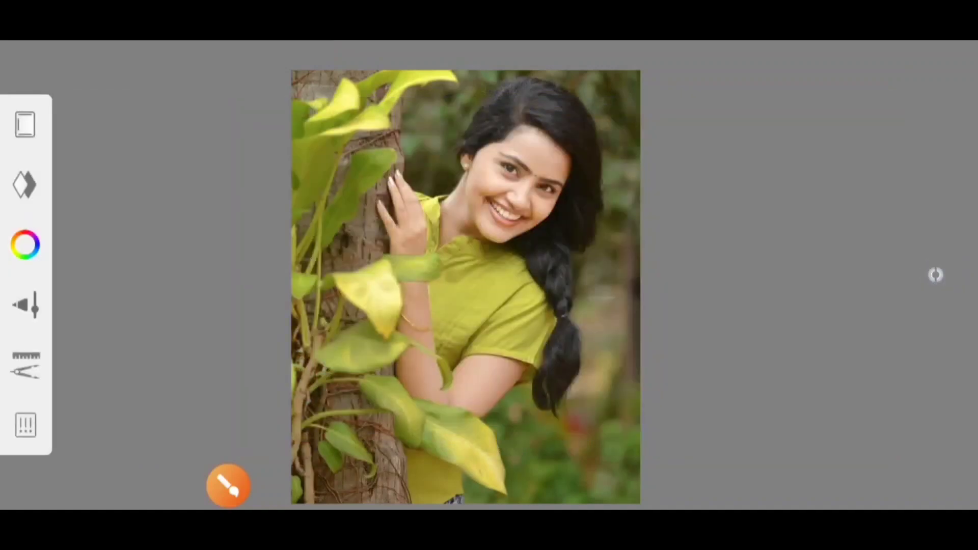
scroll(579, 255, up, 5)
scroll(579, 260, up, 5)
scroll(579, 260, up, 3)
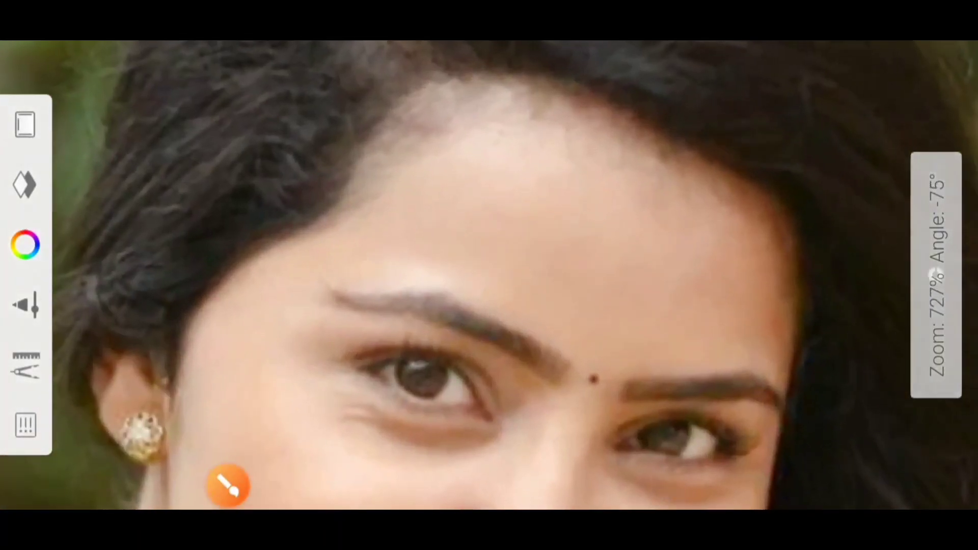
scroll(579, 260, up, 3)
scroll(685, 246, up, 1)
scroll(685, 246, down, 1)
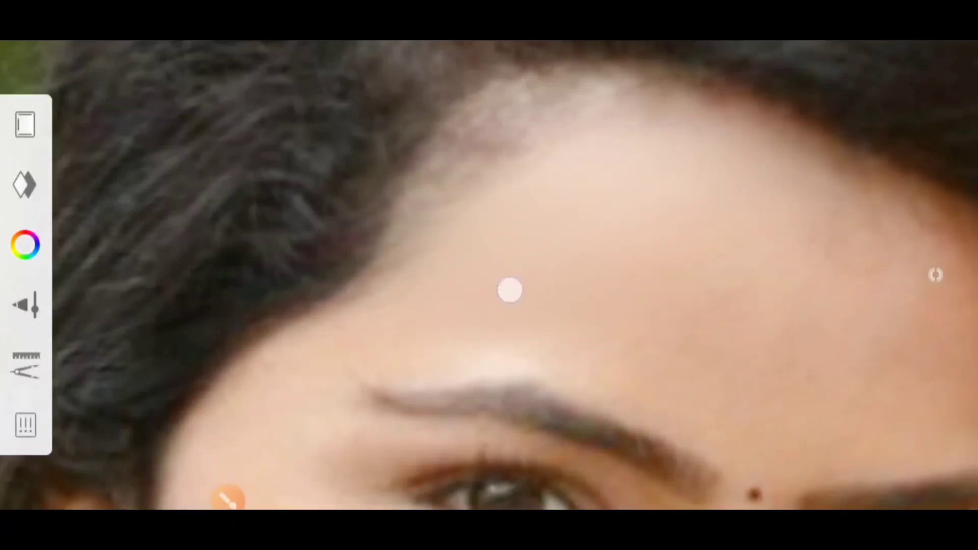
scroll(660, 279, down, 5)
scroll(493, 212, up, 2)
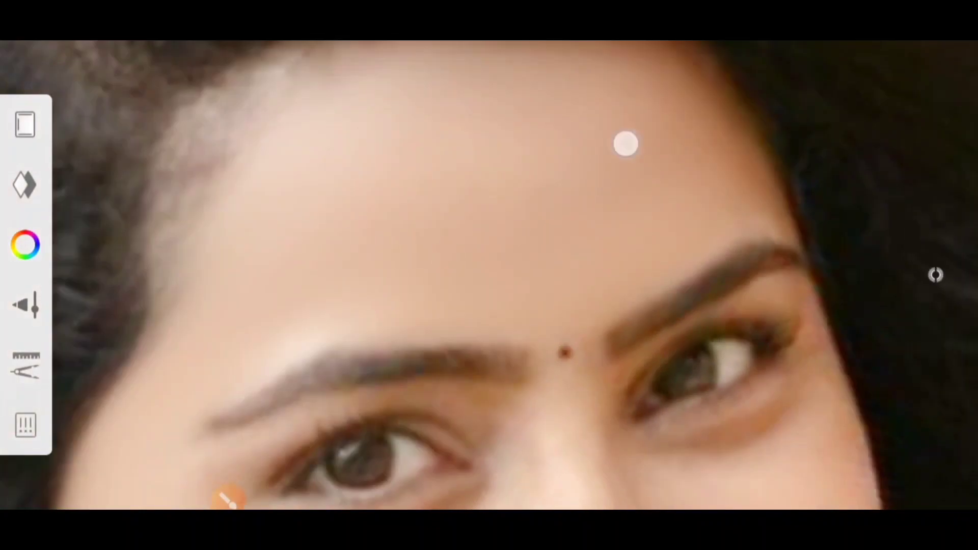
scroll(626, 145, up, 3)
- Smudge the nose, smile, chin, neck and arm, then zoom back out
mouse_move(432, 433)
mouse_down()
mouse_move(404, 240)
mouse_move(343, 257)
mouse_up()
scroll(518, 170, down, 3)
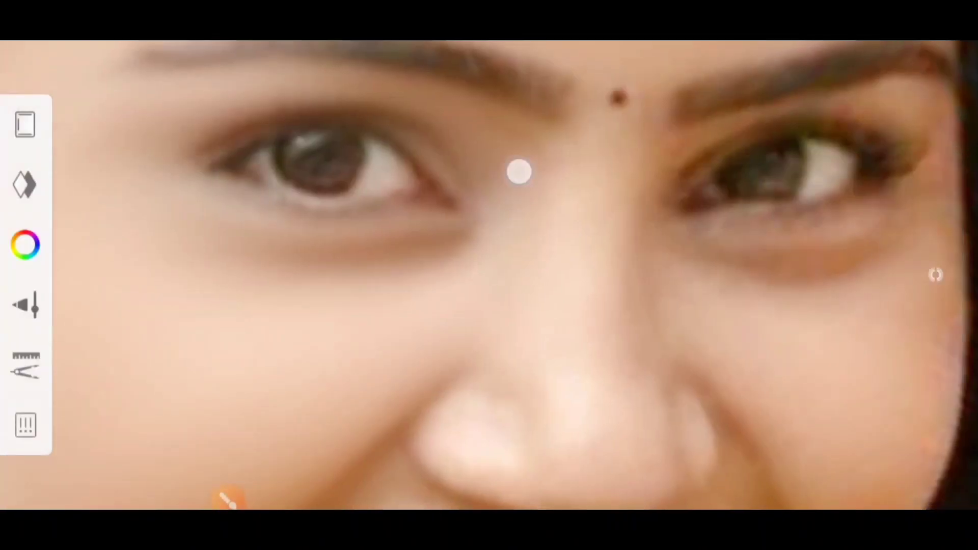
scroll(606, 367, up, 3)
scroll(607, 366, down, 3)
mouse_move(509, 224)
mouse_down()
mouse_move(423, 283)
mouse_move(509, 301)
mouse_up()
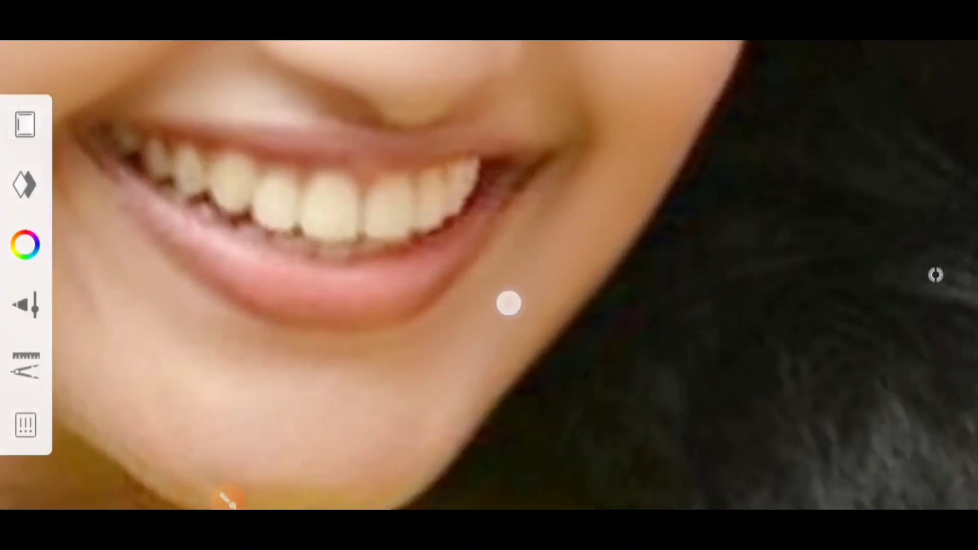
scroll(340, 364, up, 3)
mouse_move(340, 364)
mouse_down()
mouse_move(428, 430)
mouse_move(450, 422)
mouse_move(535, 290)
mouse_up()
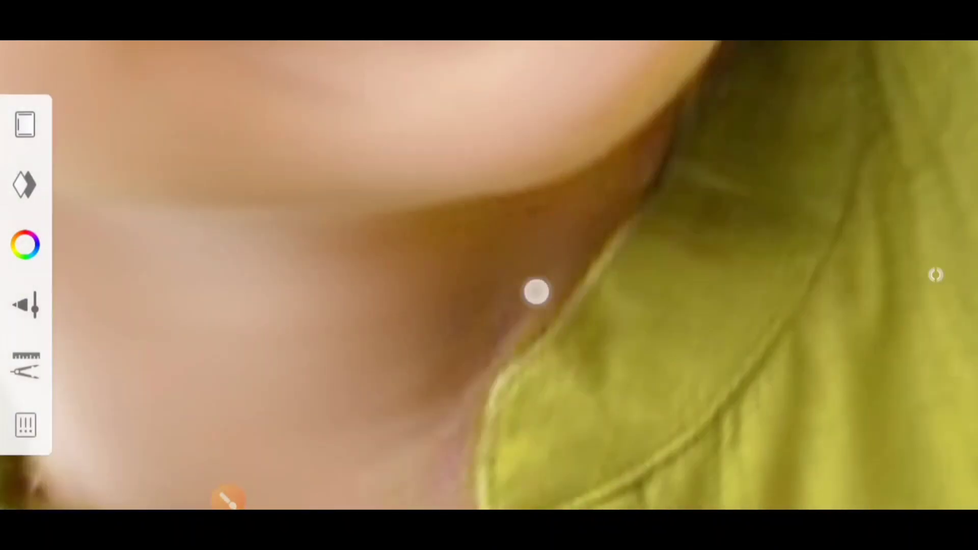
scroll(470, 314, up, 3)
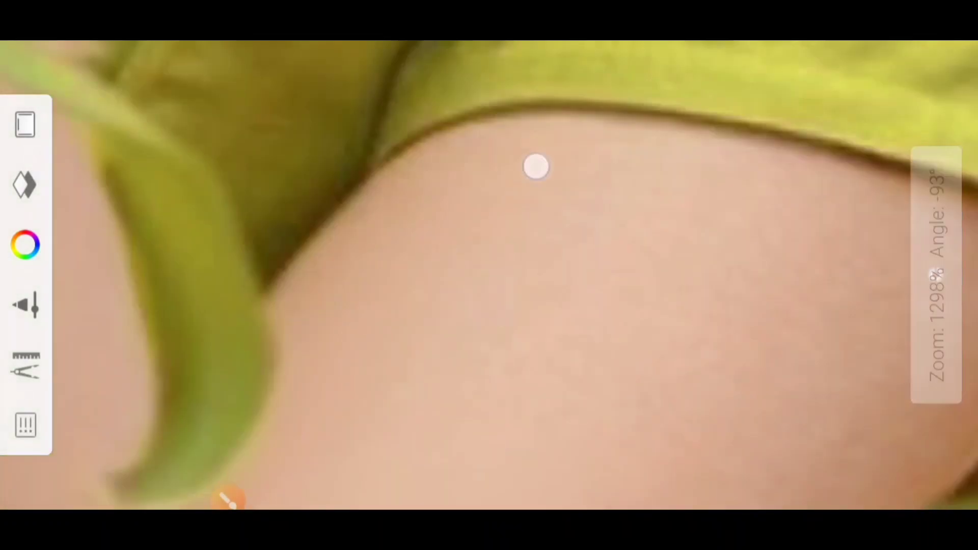
drag(642, 429, 672, 262)
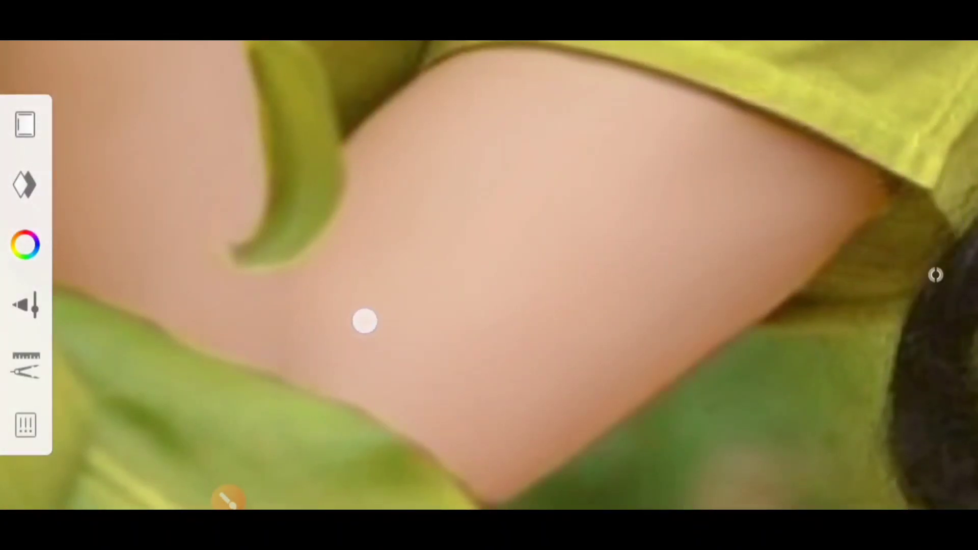
mouse_move(472, 264)
mouse_down()
mouse_move(563, 436)
mouse_move(540, 418)
mouse_up()
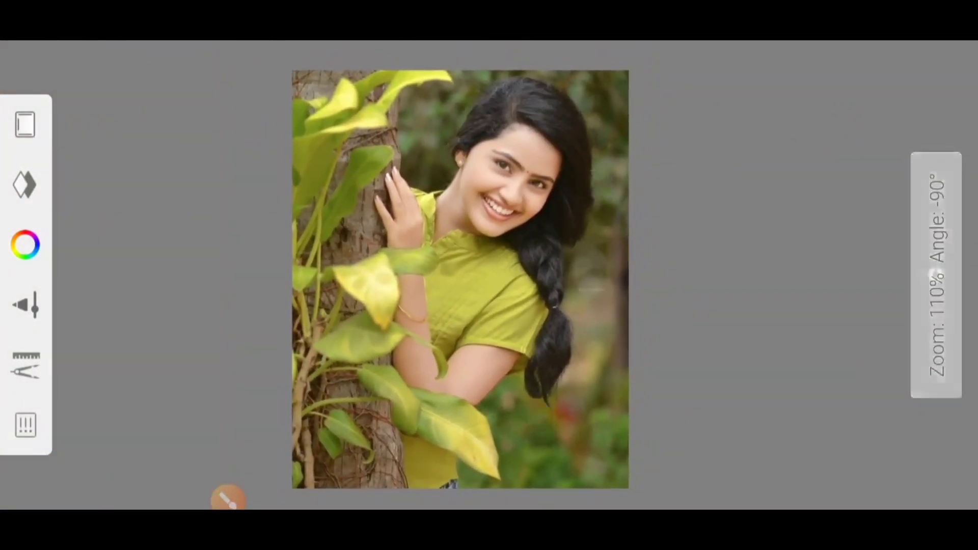
- Bring up the sketch's gallery and sharing options from the main menu
click(227, 497)
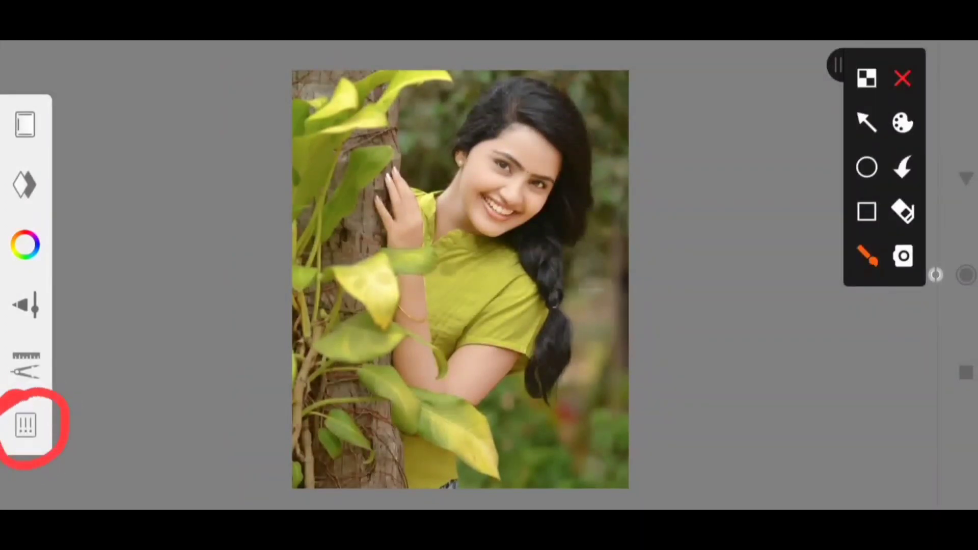
click(866, 122)
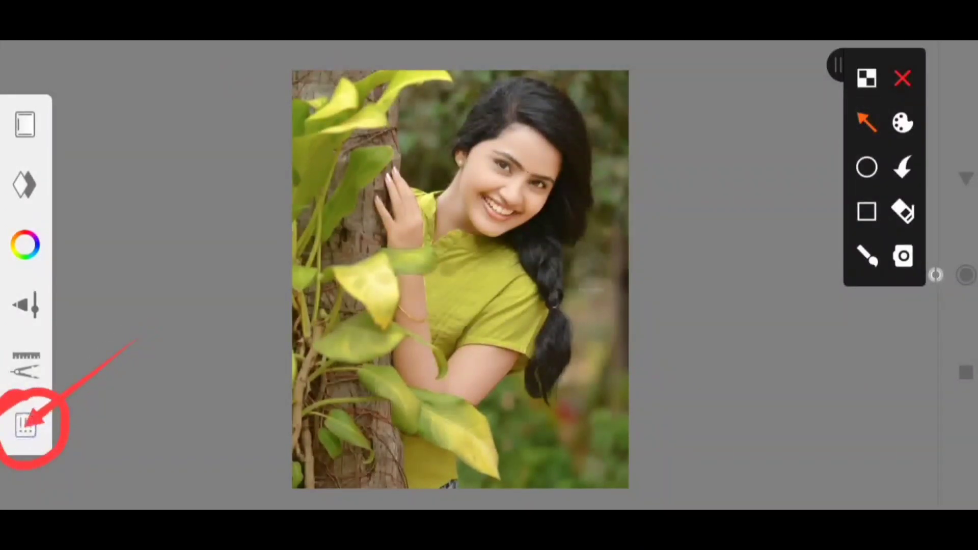
click(903, 77)
click(26, 420)
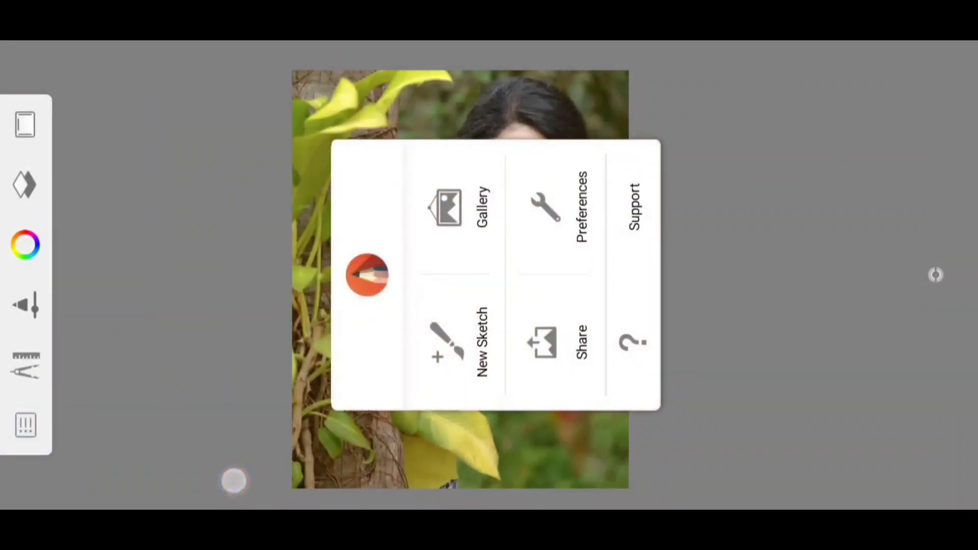
click(234, 481)
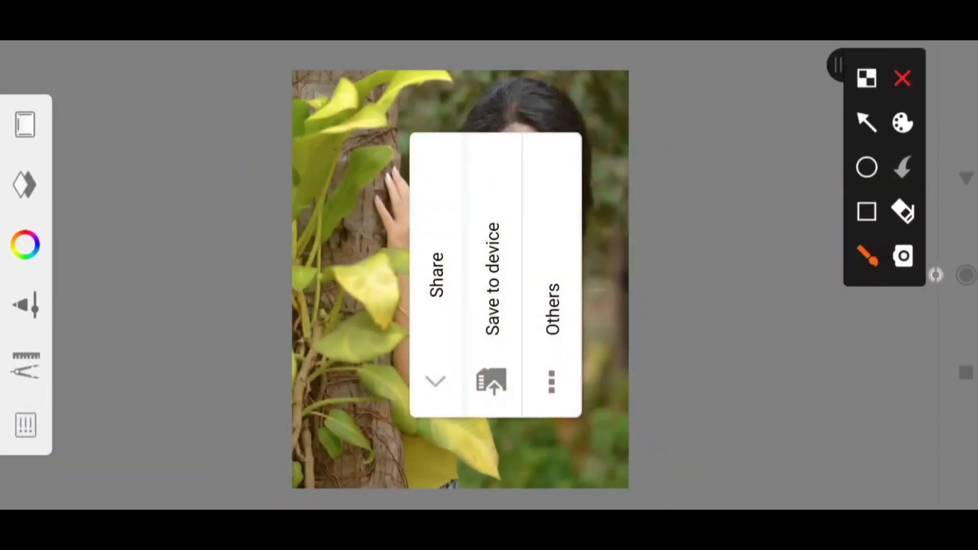
drag(541, 267, 589, 300)
- Share the portrait to other apps as a PNG and pick Add to Lr
click(903, 78)
click(553, 308)
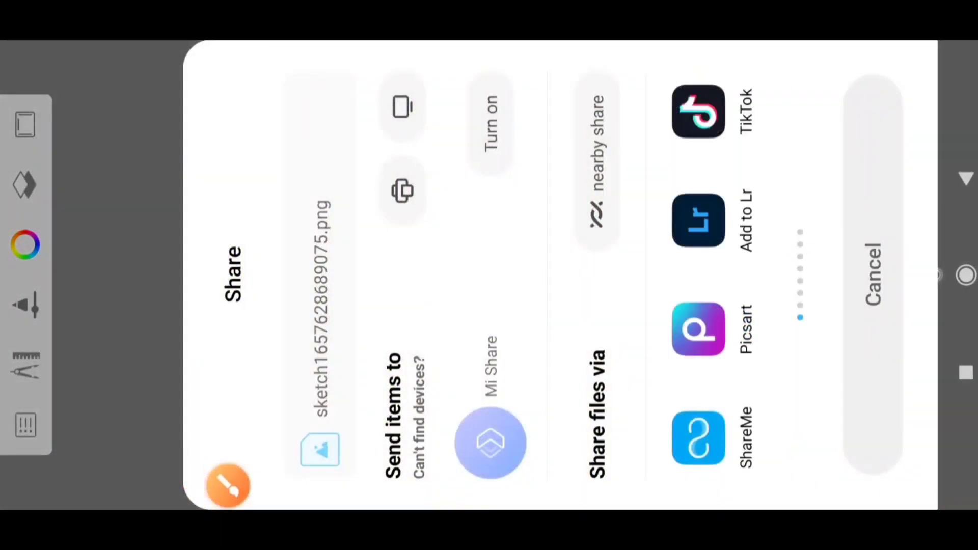
click(228, 486)
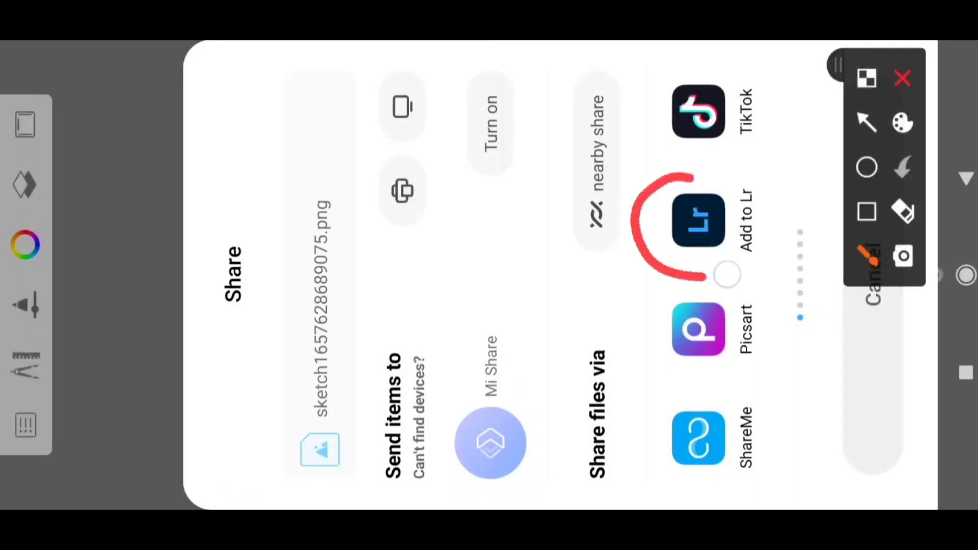
click(903, 78)
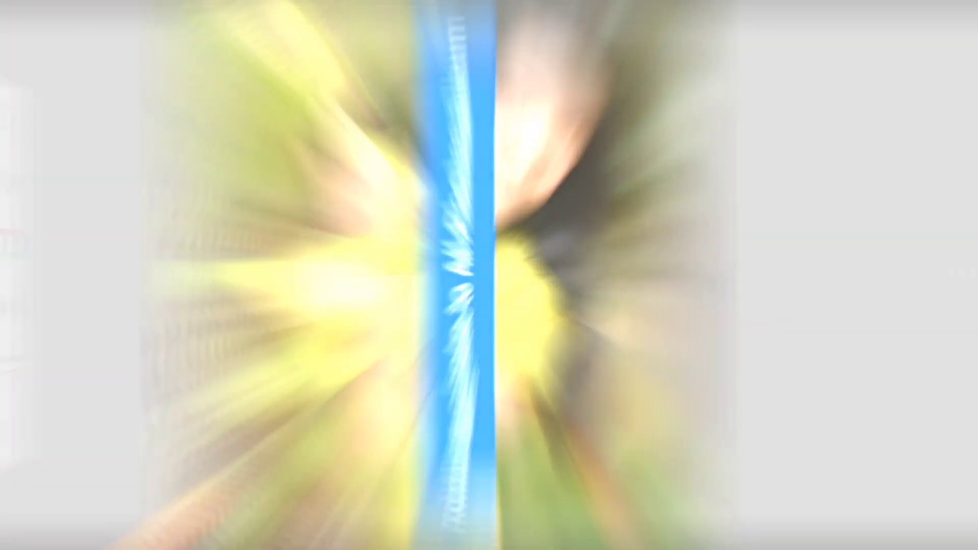
- Open the URBAN TONE reference photo for editing
click(20, 330)
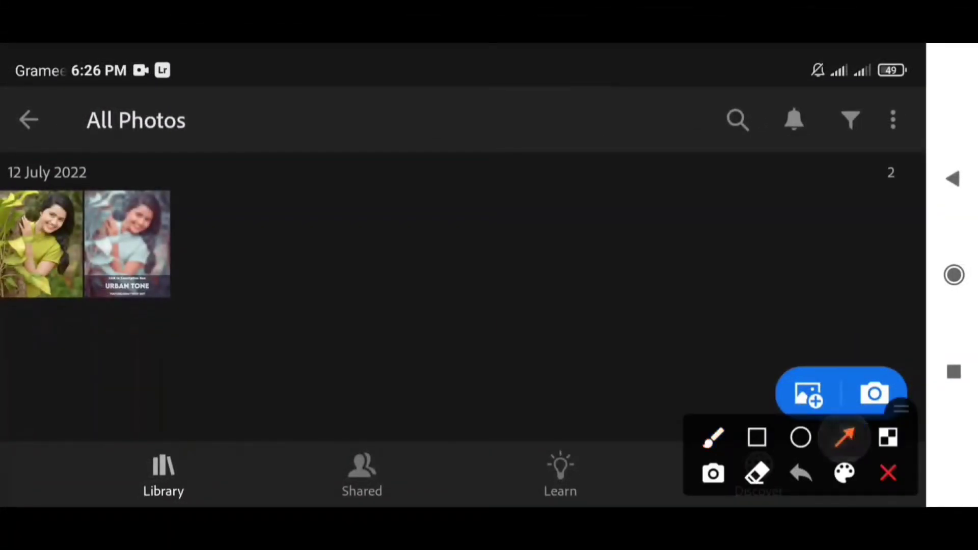
drag(227, 377, 125, 250)
click(889, 473)
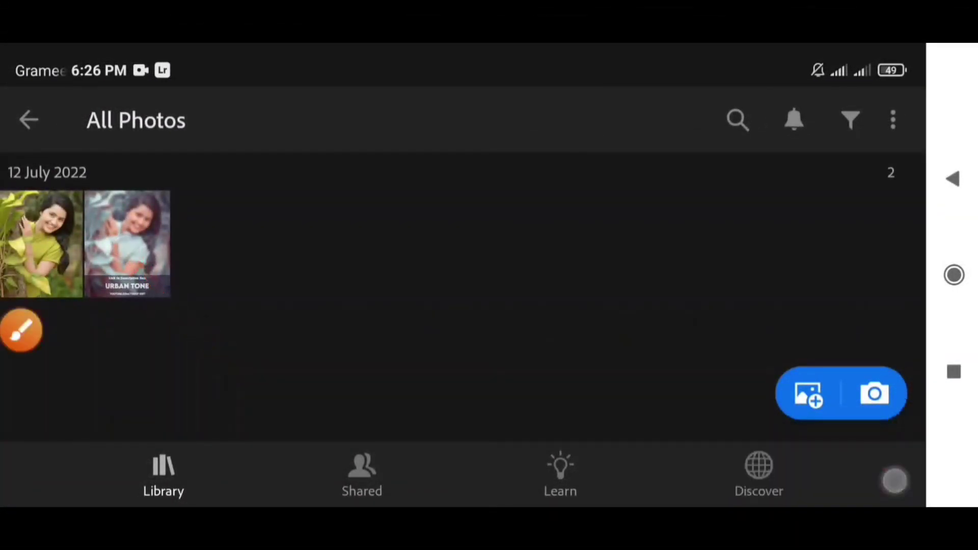
click(127, 244)
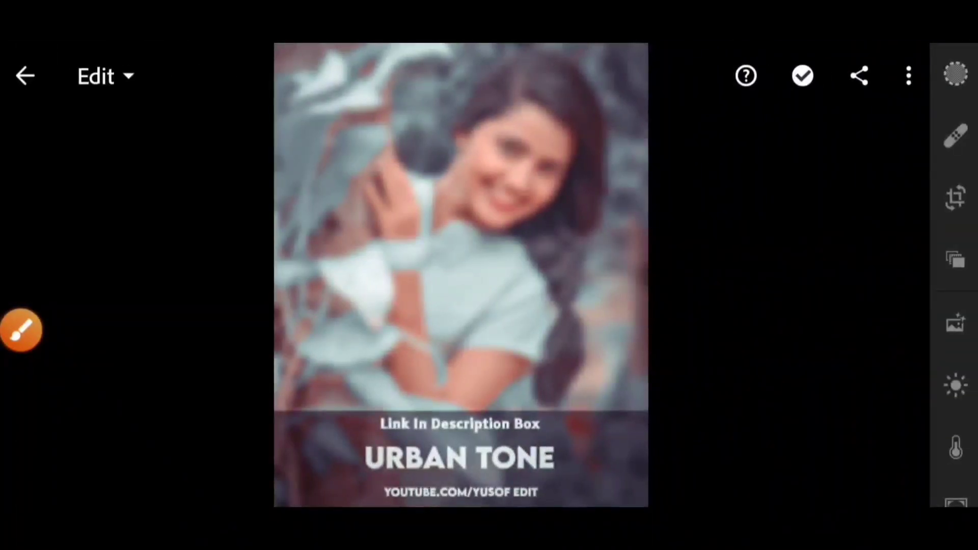
click(22, 331)
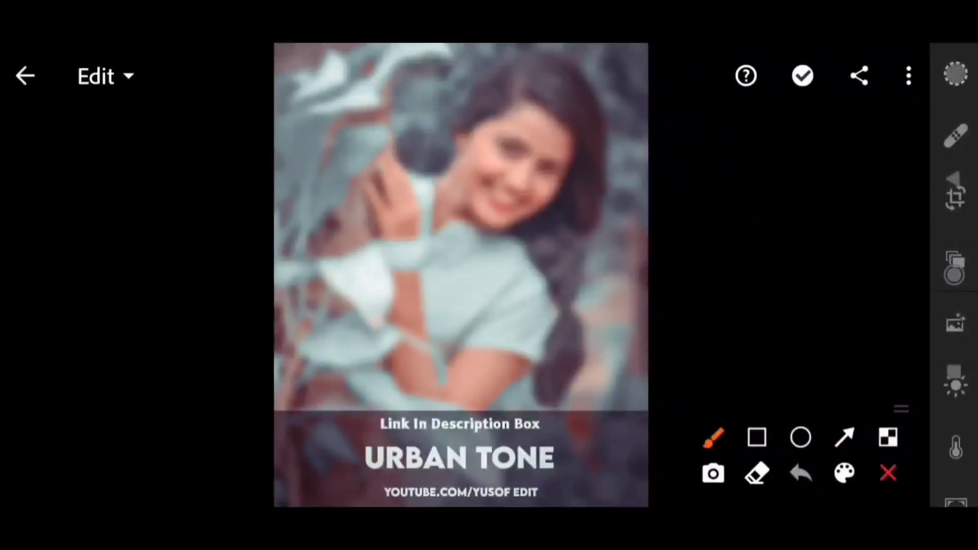
- Choose Copy Settings from the URBAN TONE photo's ⋮ menu
click(844, 437)
drag(837, 209, 904, 81)
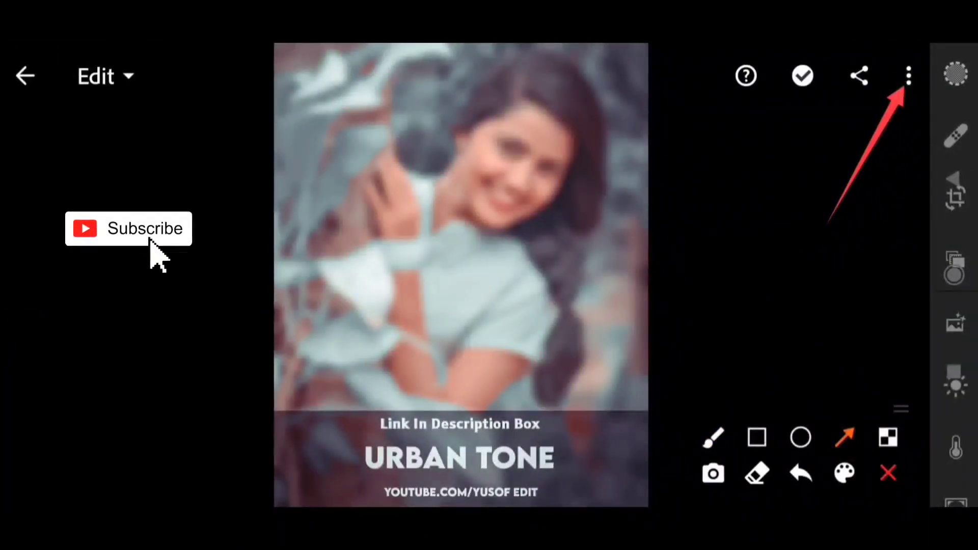
click(909, 77)
drag(841, 307, 841, 193)
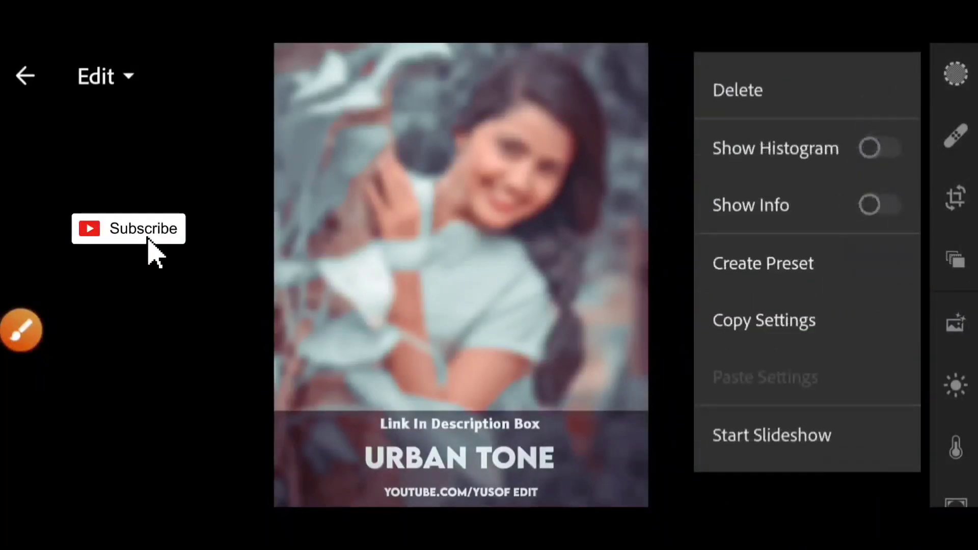
click(21, 330)
drag(738, 284, 719, 293)
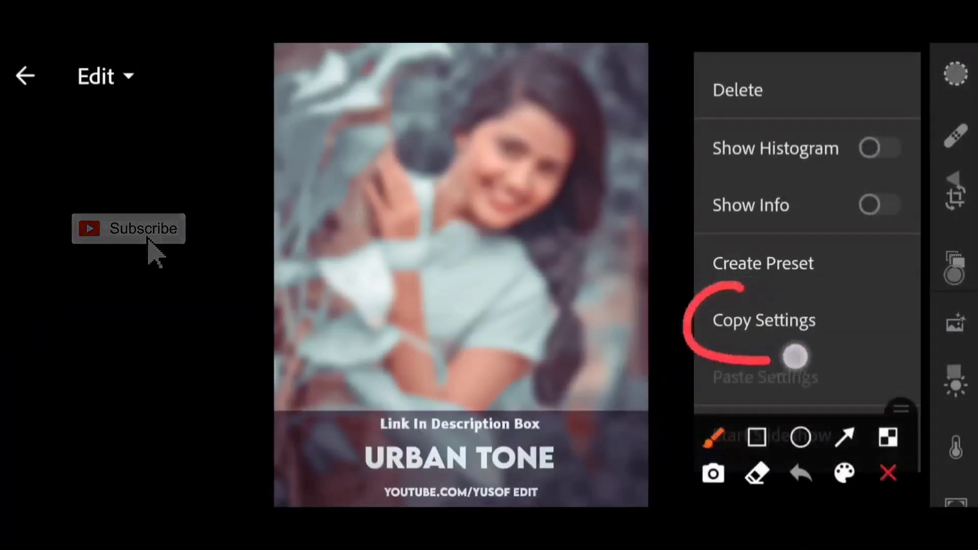
click(889, 473)
click(764, 320)
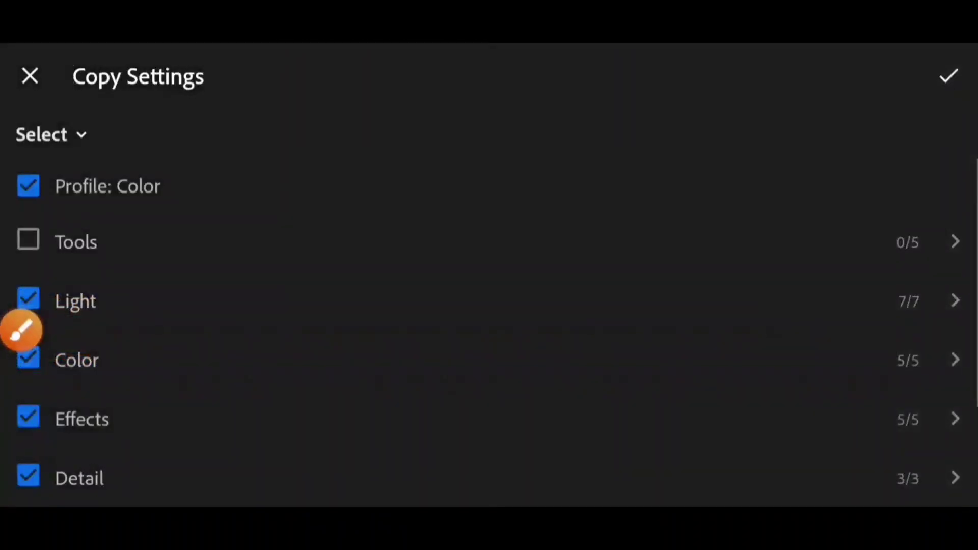
- Confirm copying profile, light, color, effects and detail settings, leaving Tools excluded
click(21, 332)
click(845, 437)
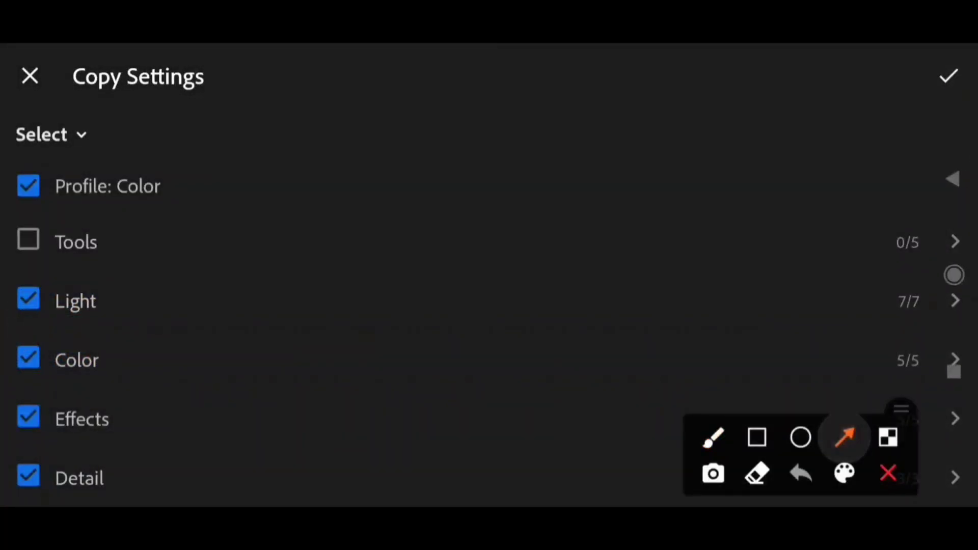
drag(843, 159, 927, 90)
click(887, 469)
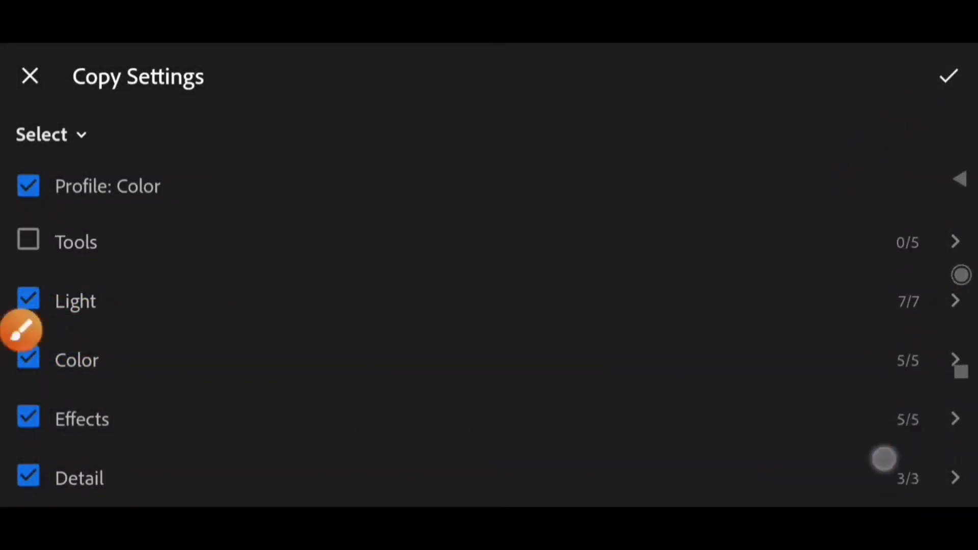
click(949, 76)
click(22, 331)
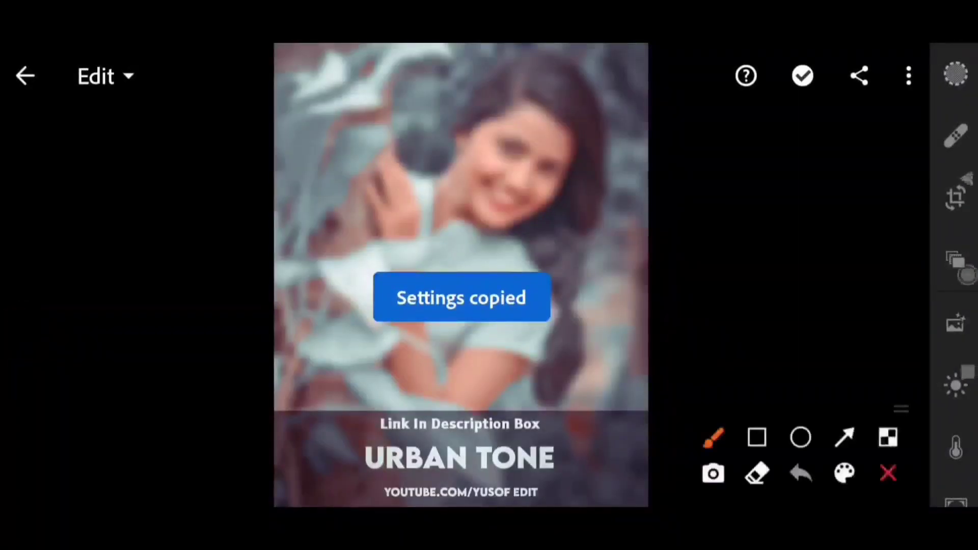
- Go back to the All Photos library showing both portraits
drag(139, 243, 28, 84)
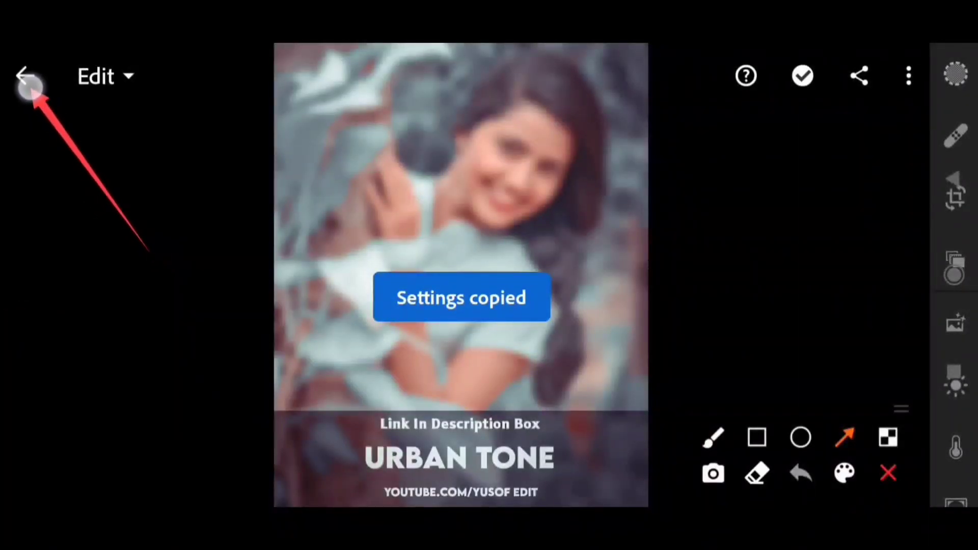
click(888, 473)
click(25, 76)
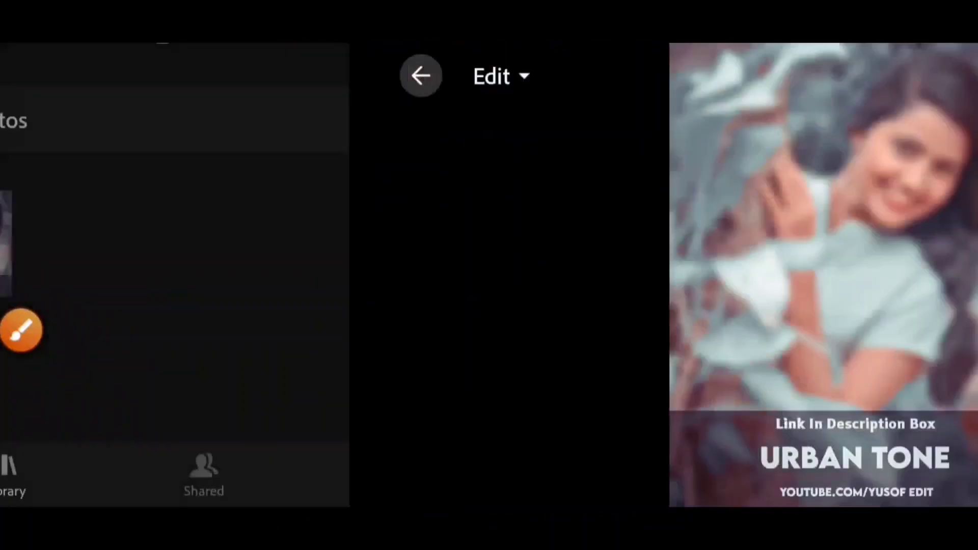
click(21, 331)
- Open the green-top portrait for editing
click(844, 437)
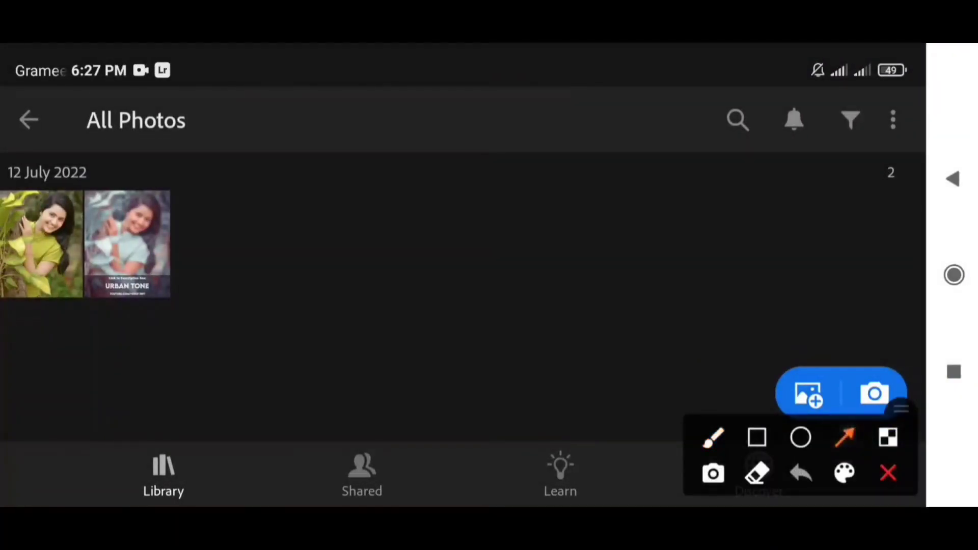
drag(115, 383, 42, 259)
click(888, 473)
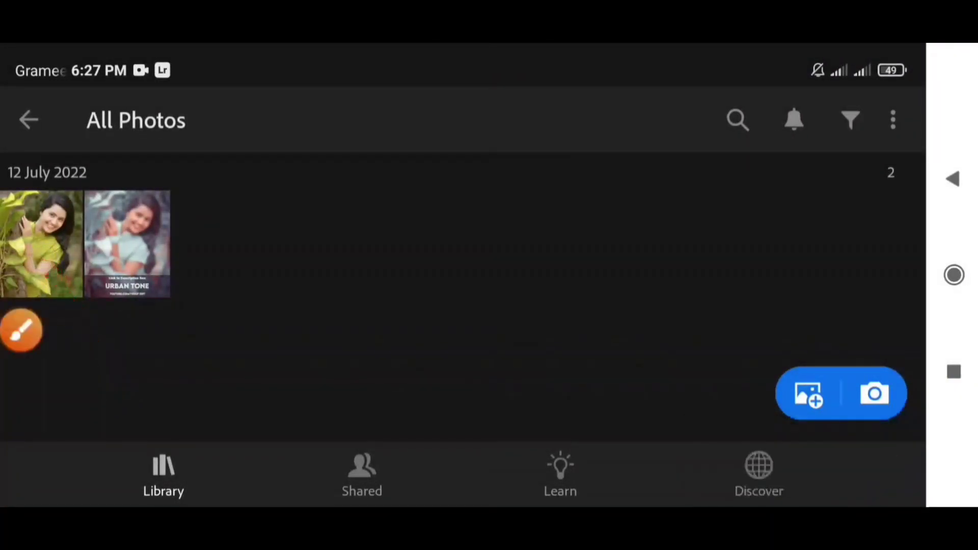
click(41, 244)
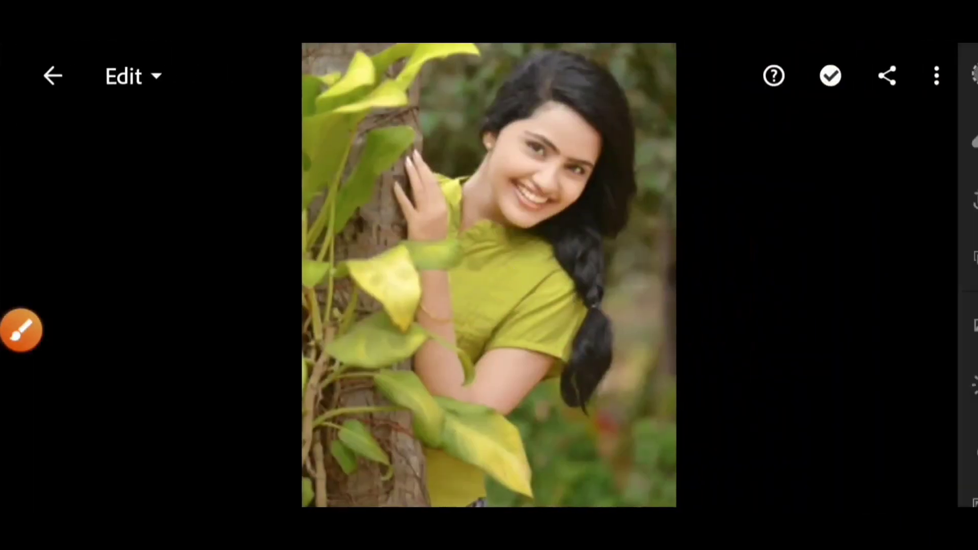
click(22, 330)
- Paste the copied URBAN TONE teal settings onto the green-top portrait
click(845, 437)
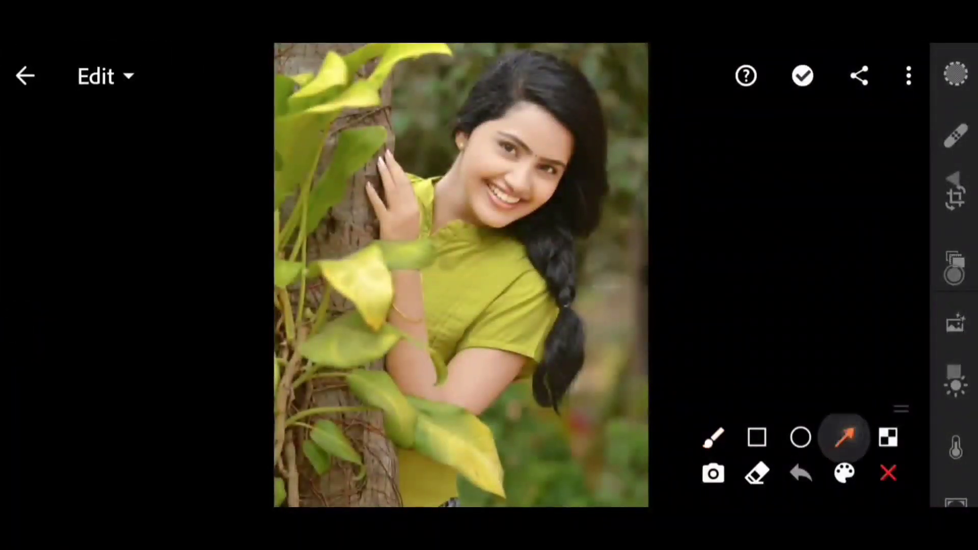
drag(830, 203, 902, 88)
click(888, 473)
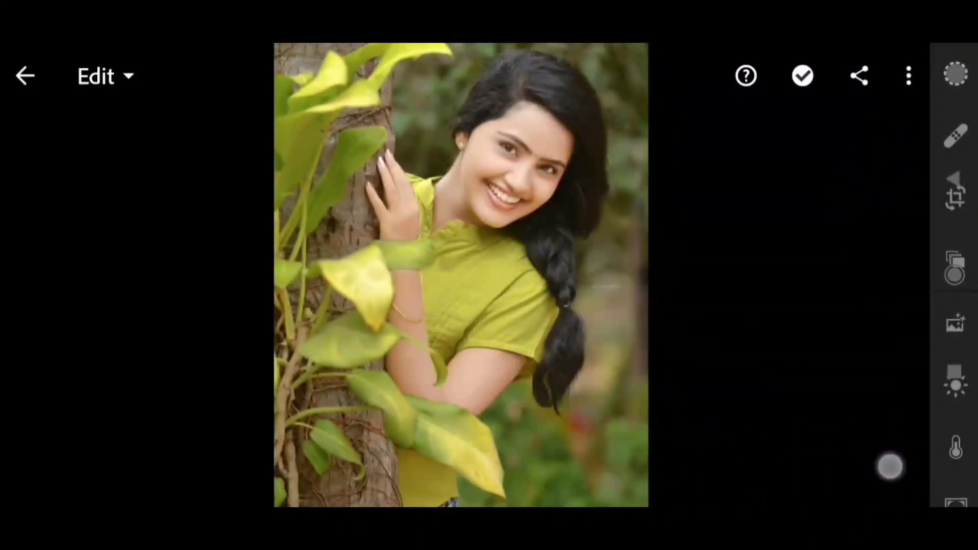
click(908, 76)
drag(863, 217, 863, 105)
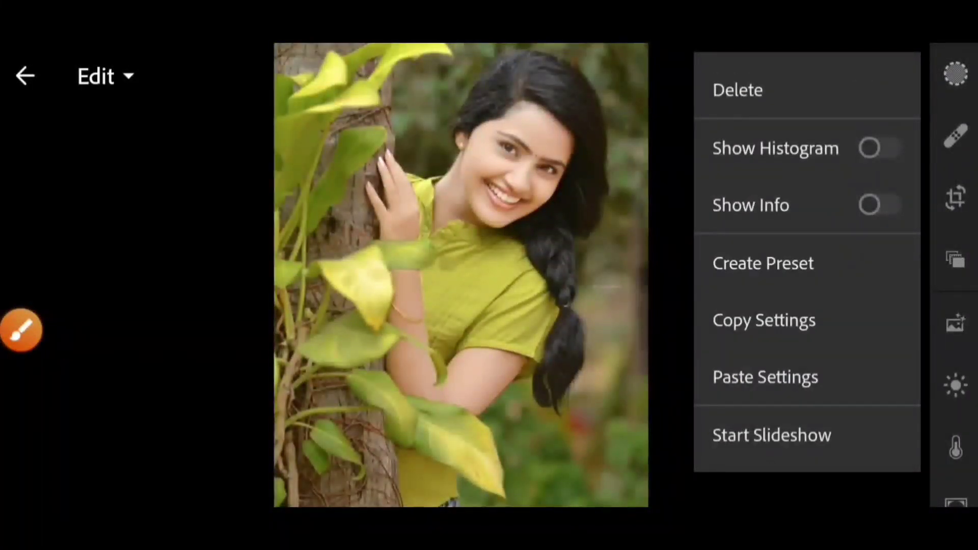
click(22, 330)
mouse_move(723, 357)
mouse_down()
mouse_move(740, 410)
mouse_move(701, 347)
mouse_up()
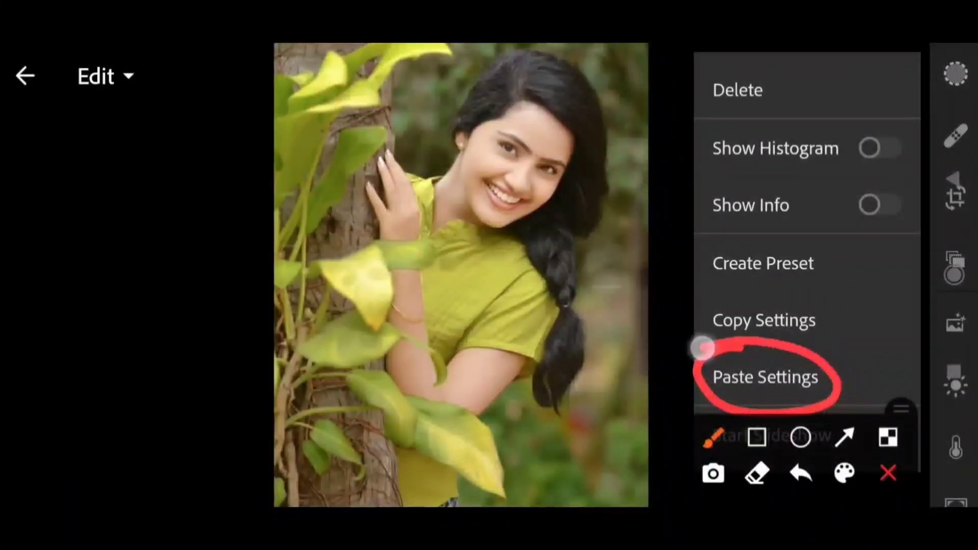
click(888, 473)
click(765, 378)
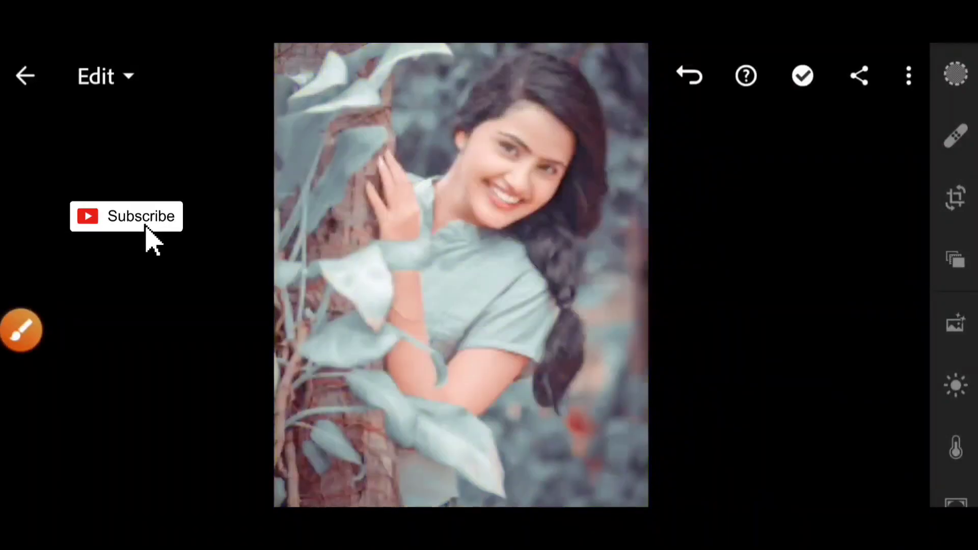
- Compare the teal-graded portrait with its original, then start exporting it via Share
click(846, 391)
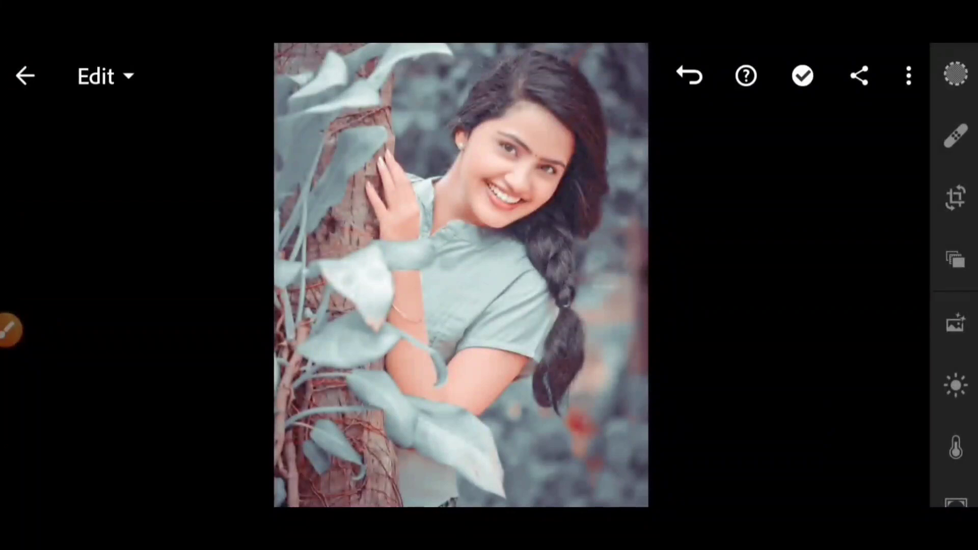
click(11, 330)
click(844, 437)
drag(789, 203, 856, 89)
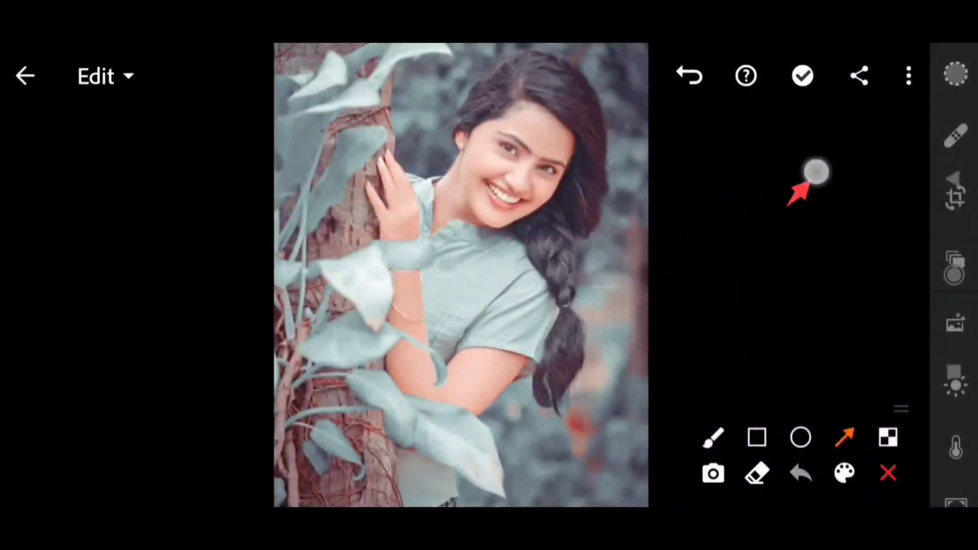
click(888, 473)
click(859, 76)
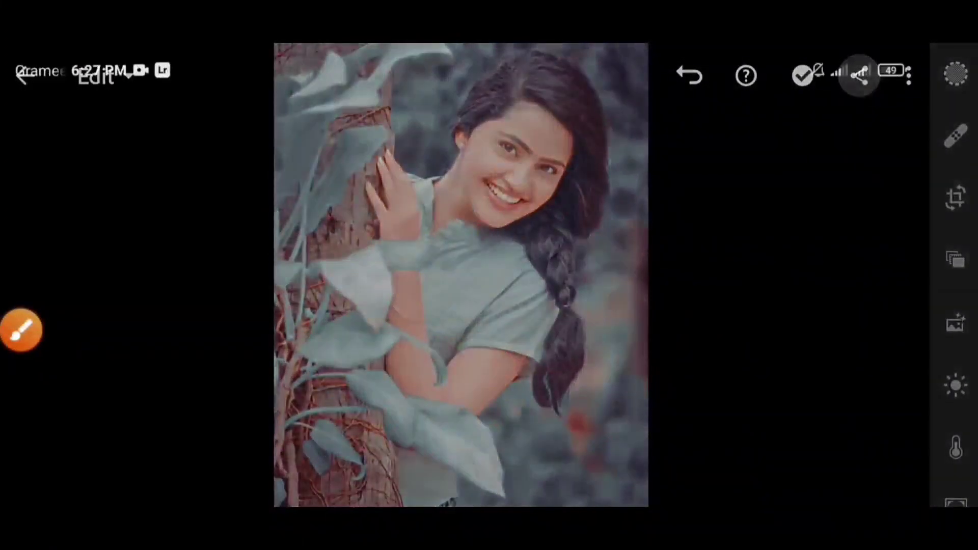